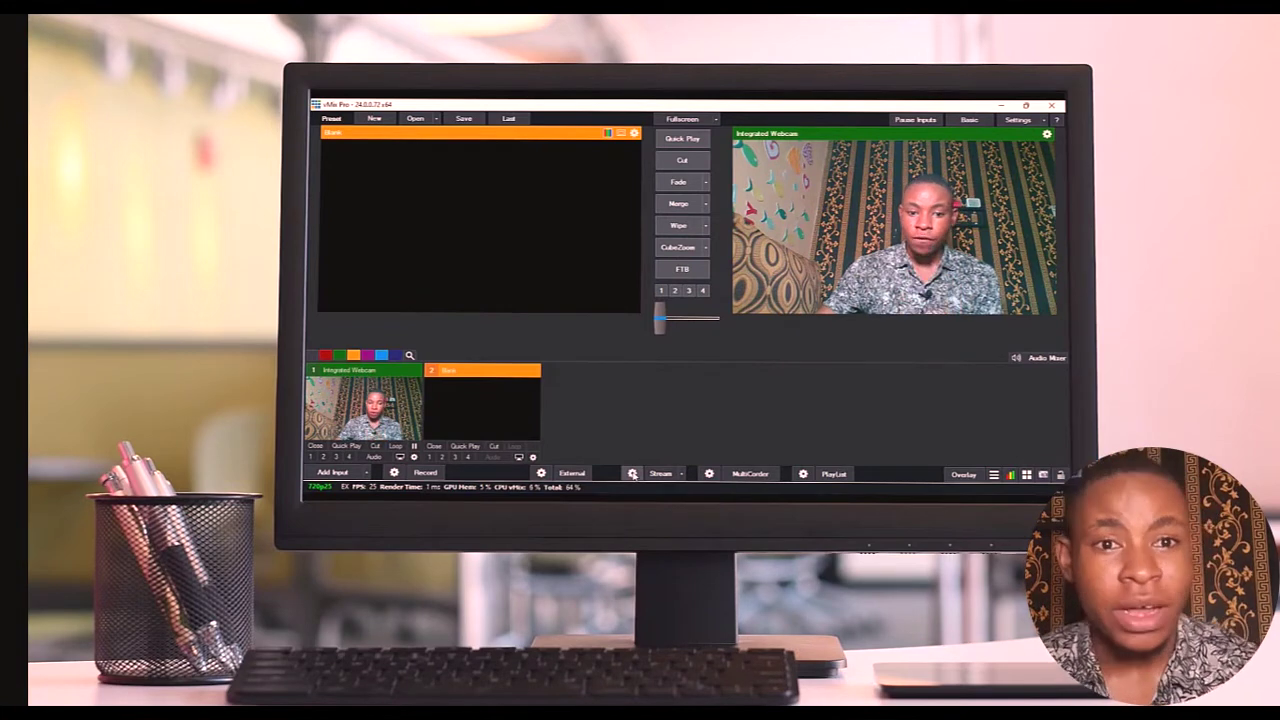
- Set the vMix streaming destination to None, then back to Custom RTMP Server to clear its fields
click(632, 474)
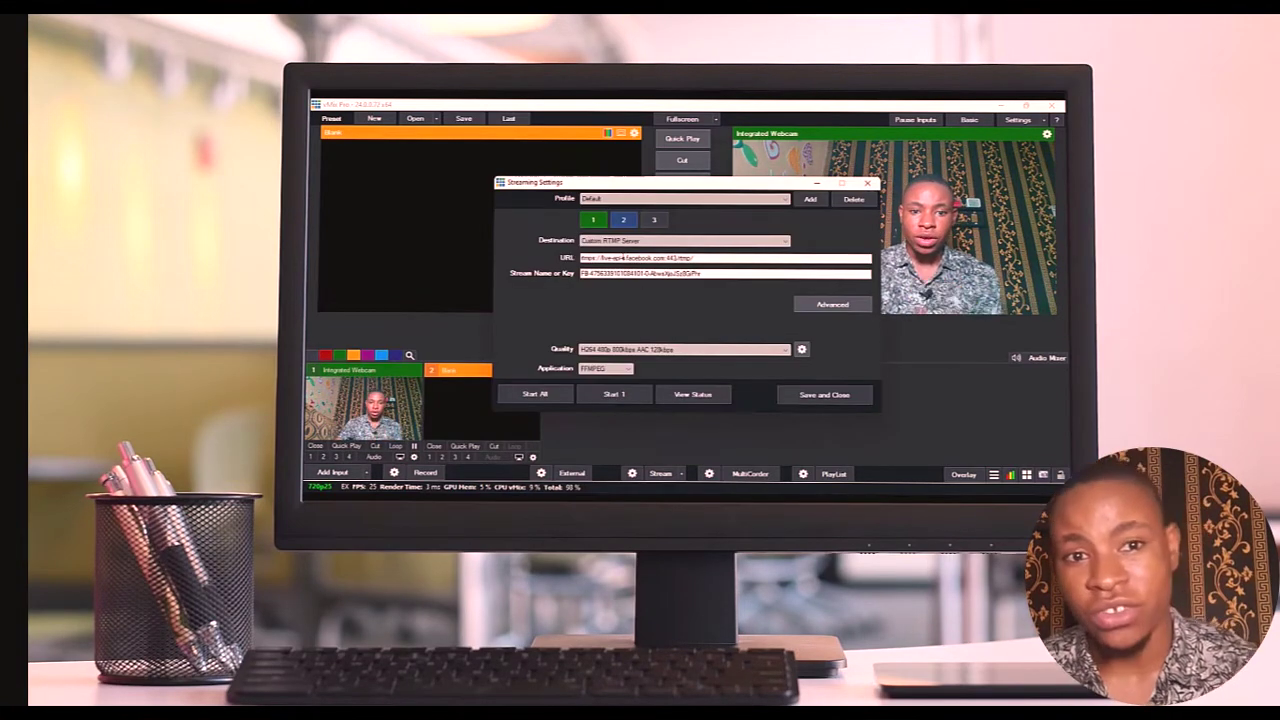
click(640, 241)
click(612, 258)
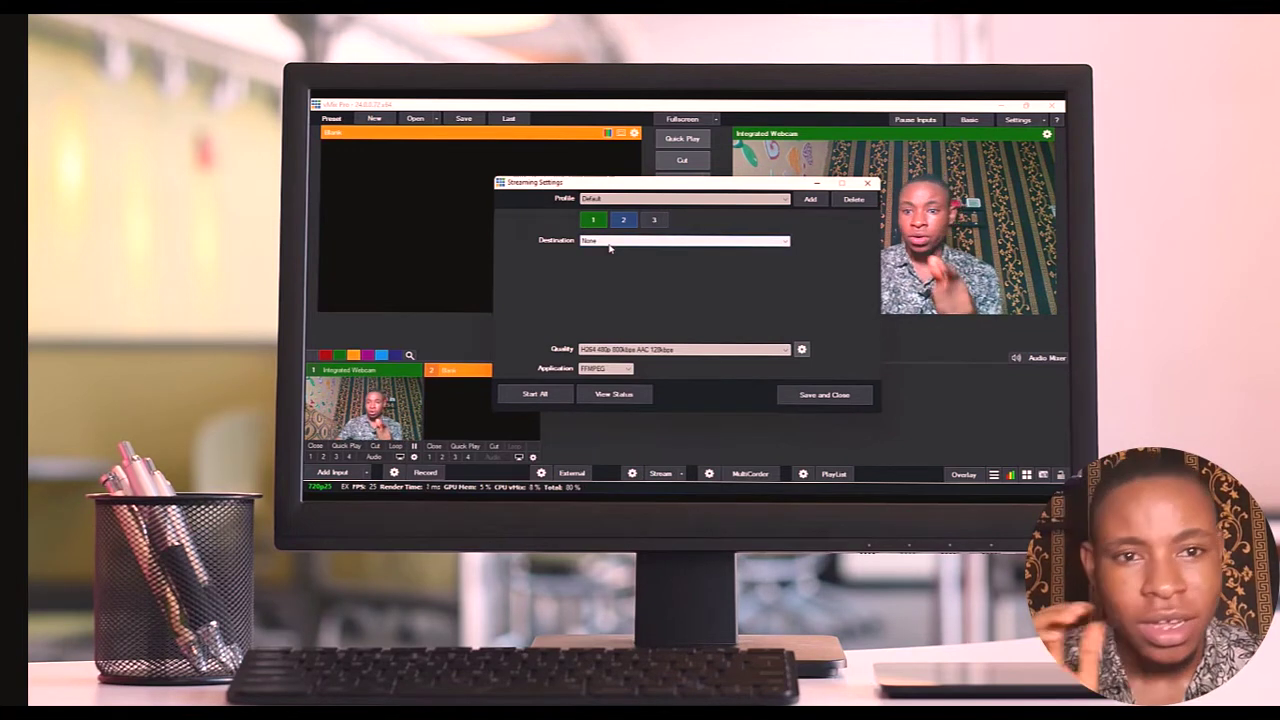
click(608, 243)
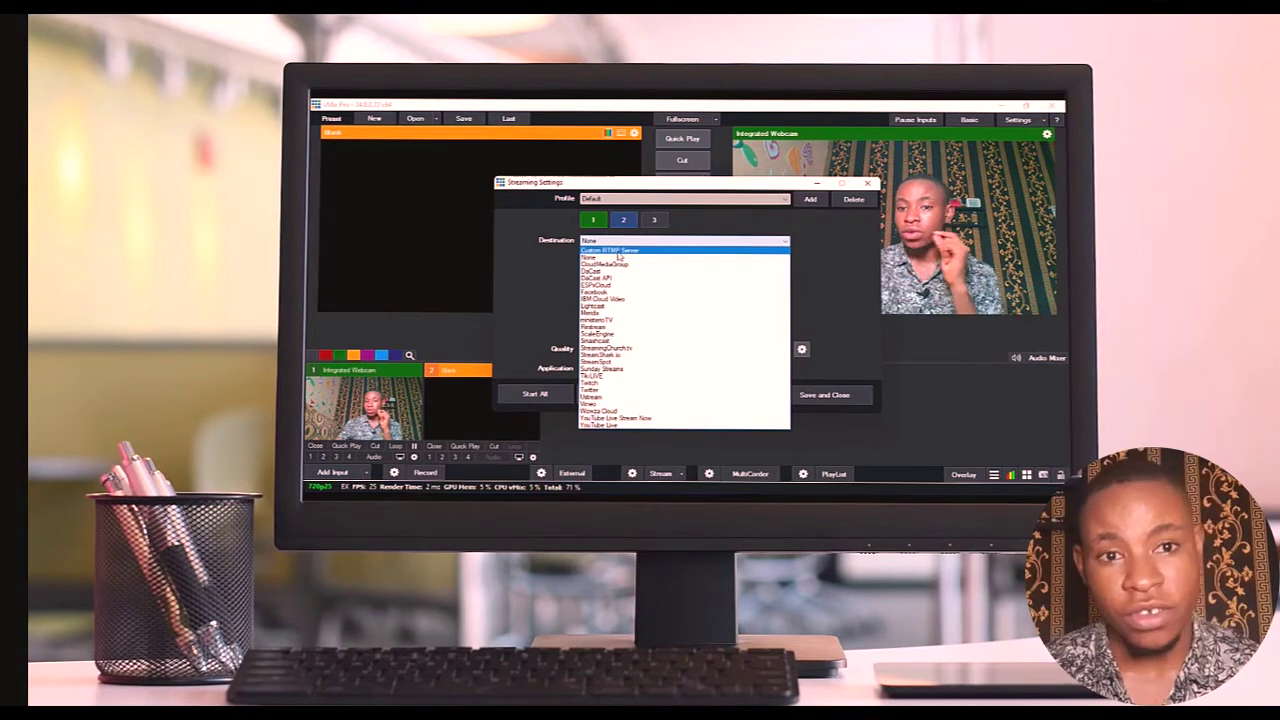
click(612, 250)
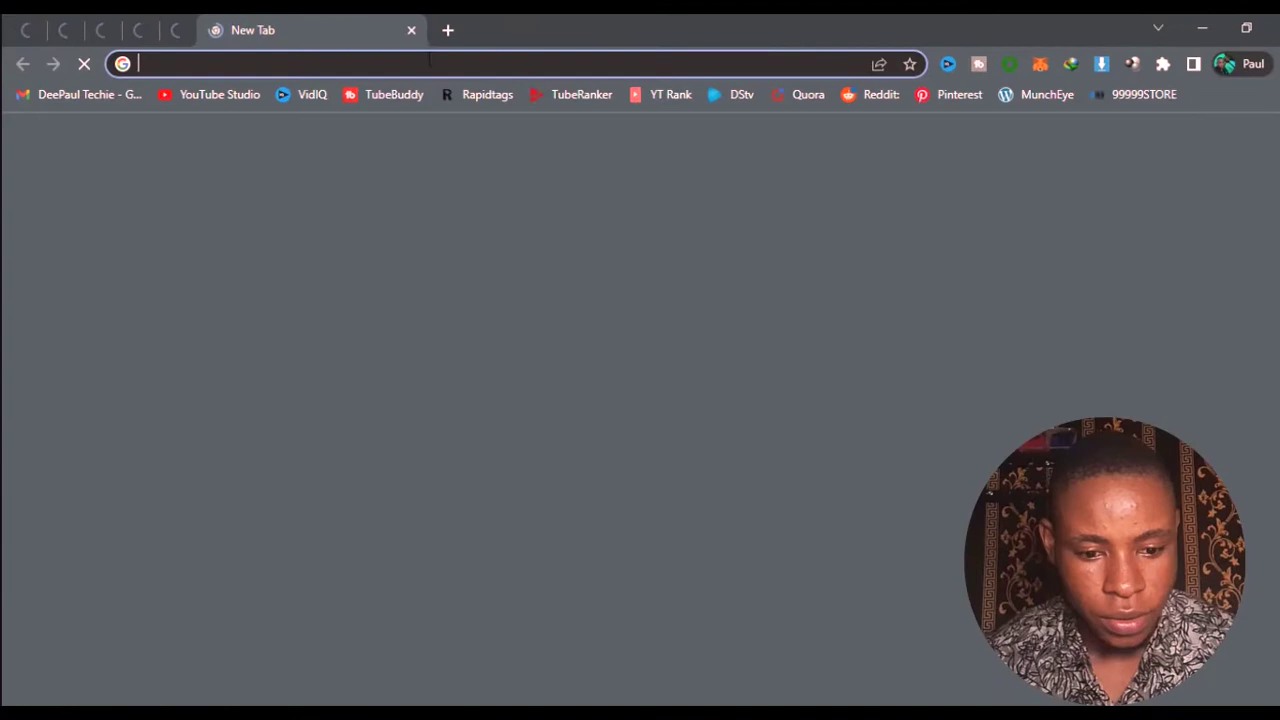
- Go to Instagram in the browser and open your own profile
click(421, 64)
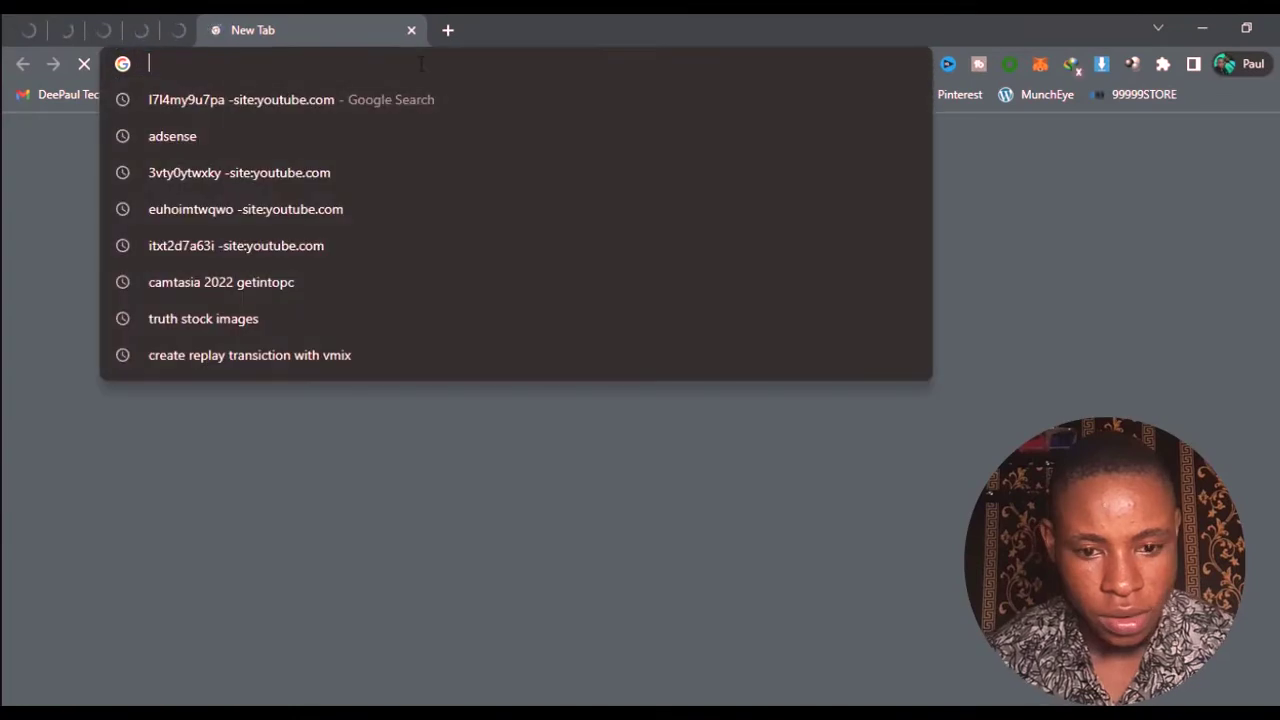
text(instagram.com/paultechie_/?hl=en)
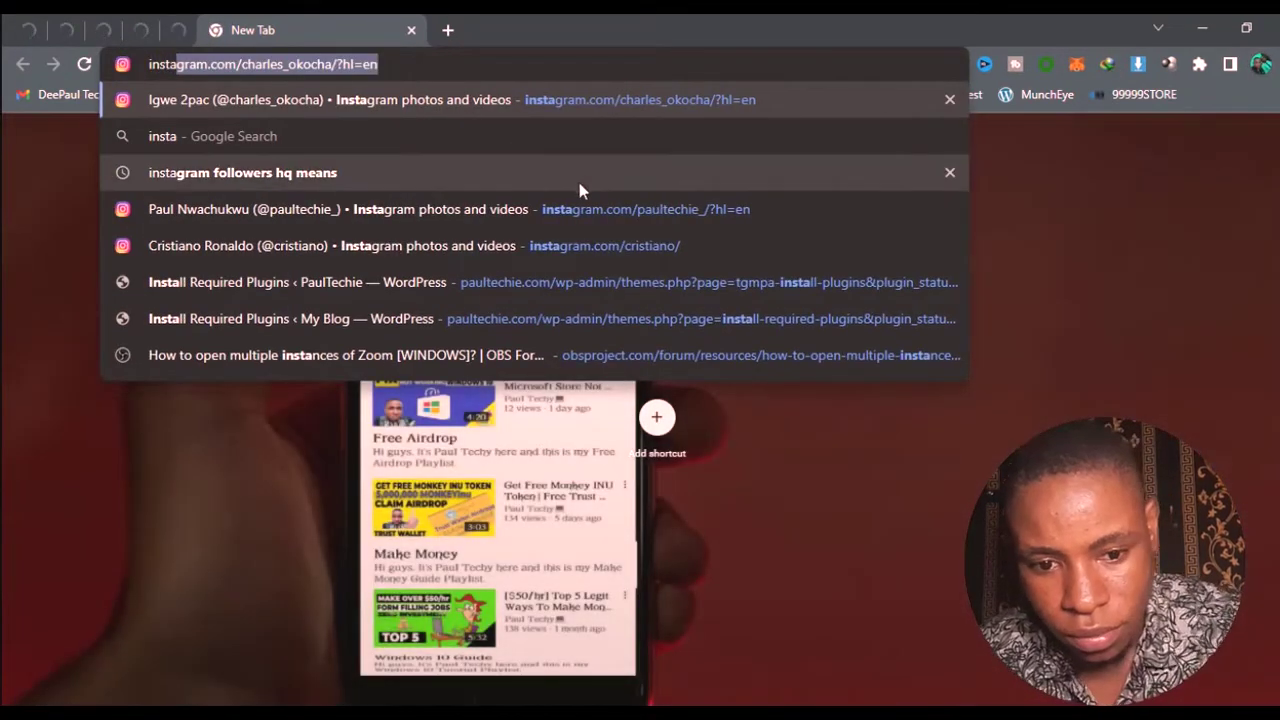
click(576, 211)
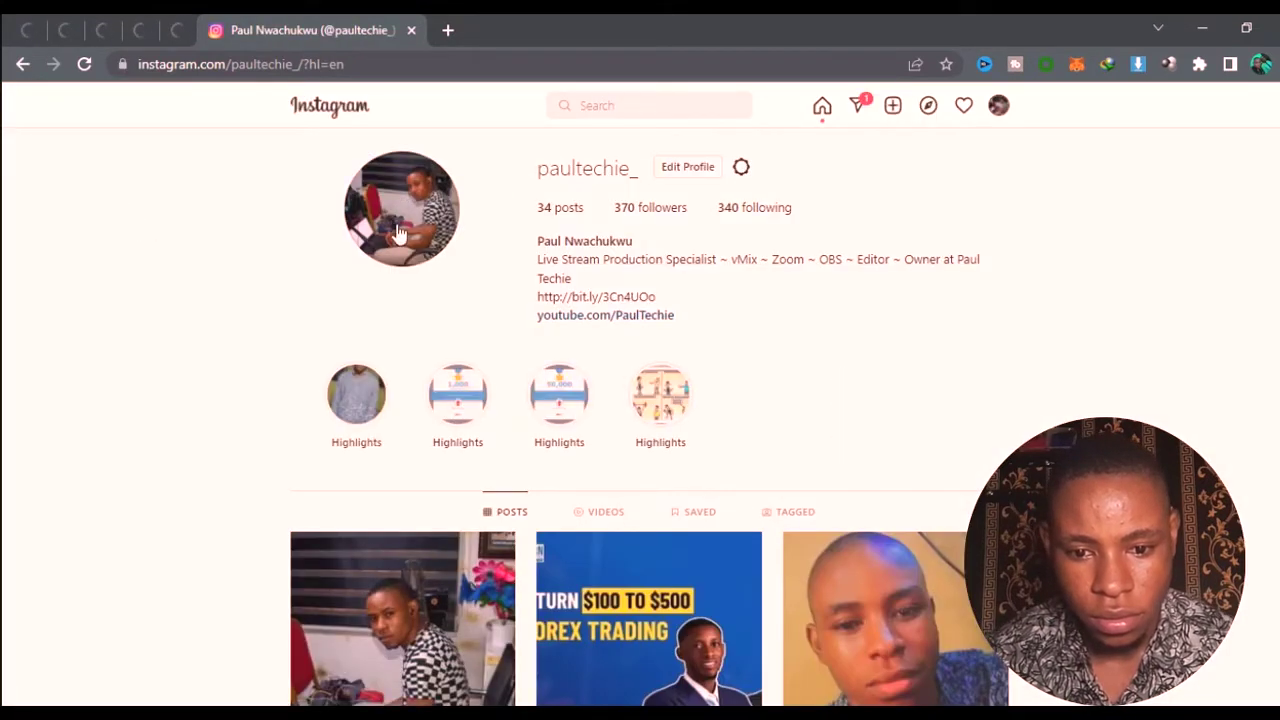
scroll(270, 250, down, 3)
scroll(270, 257, up, 3)
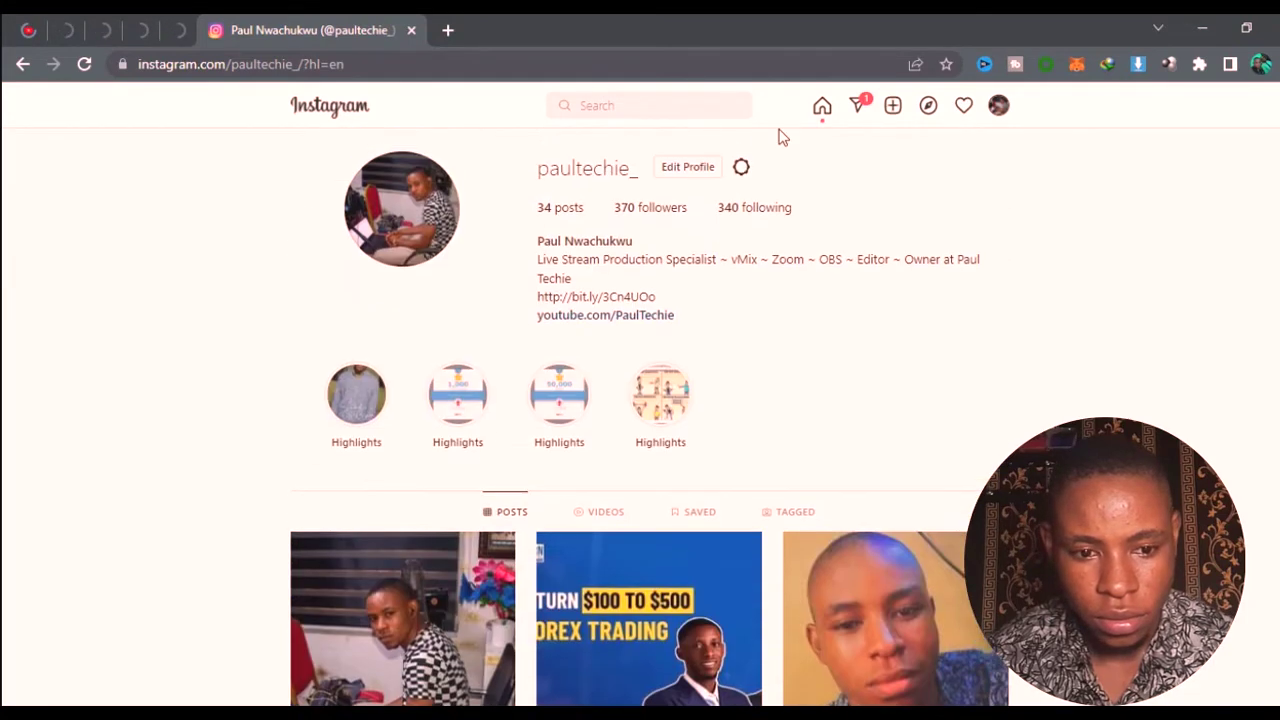
- Open your profile's live broadcast from the search Recent list and play the video
click(631, 110)
text(p)
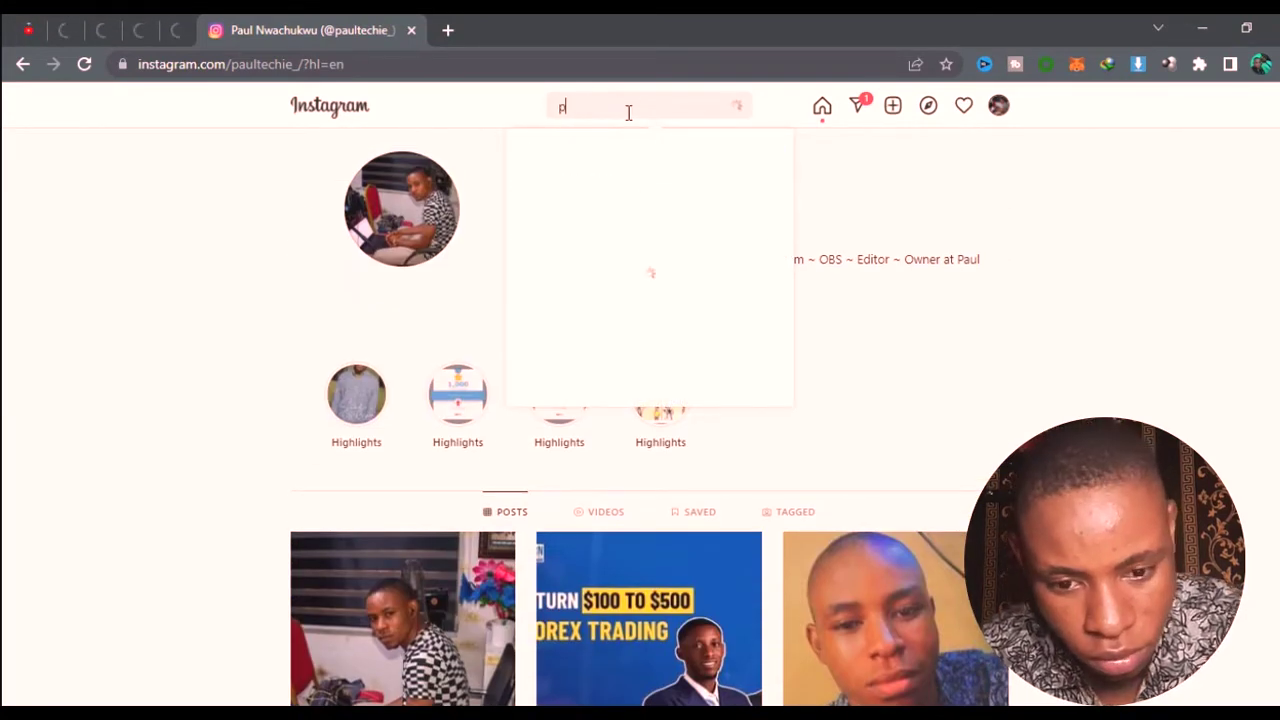
key(BackSpace)
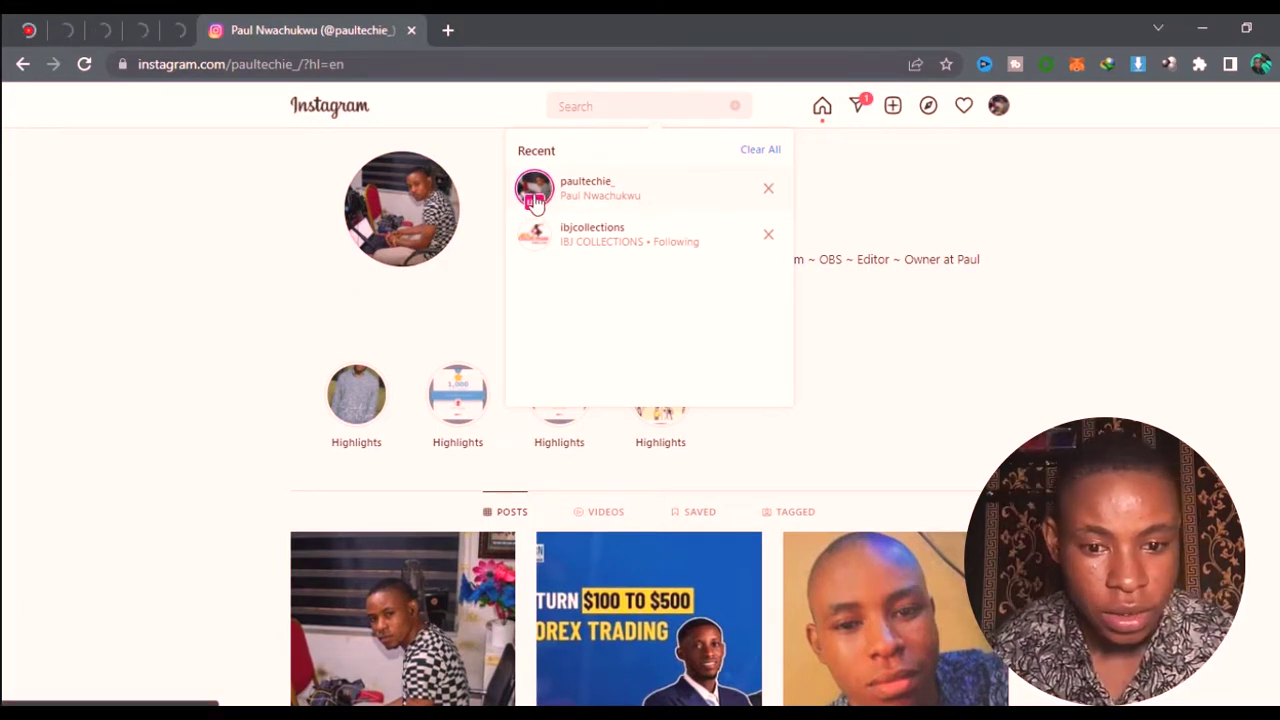
click(535, 203)
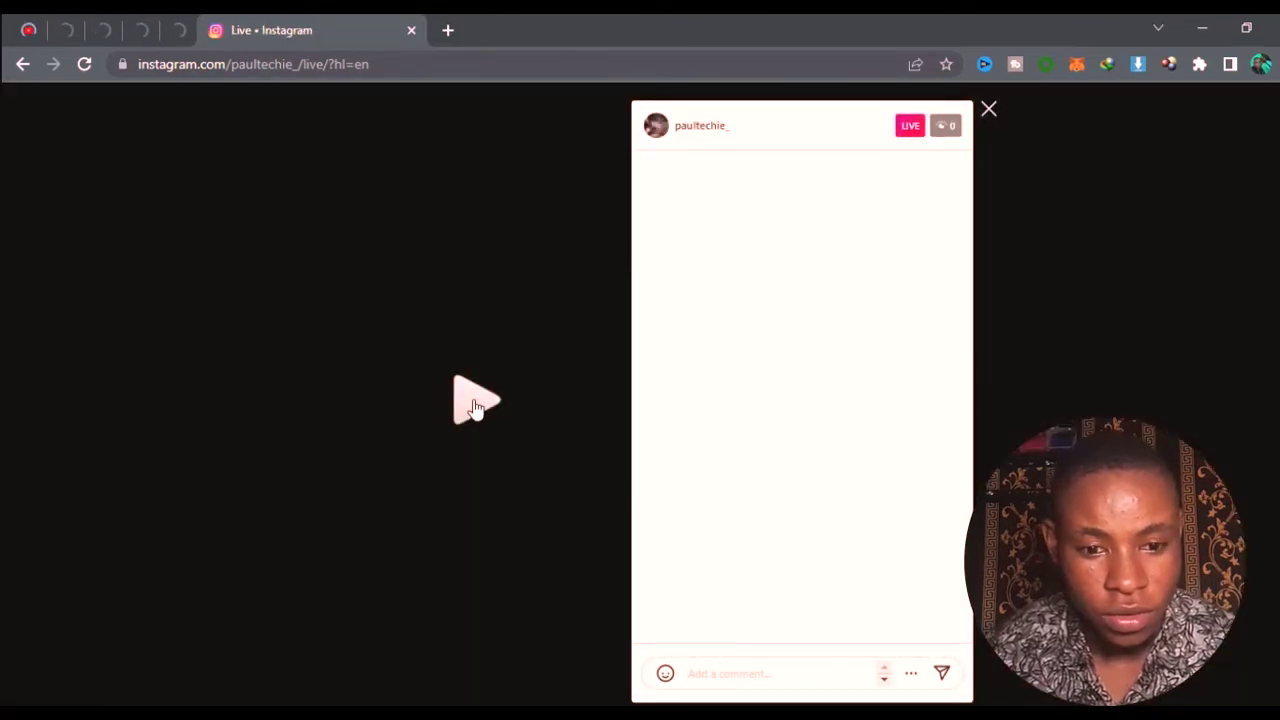
click(475, 403)
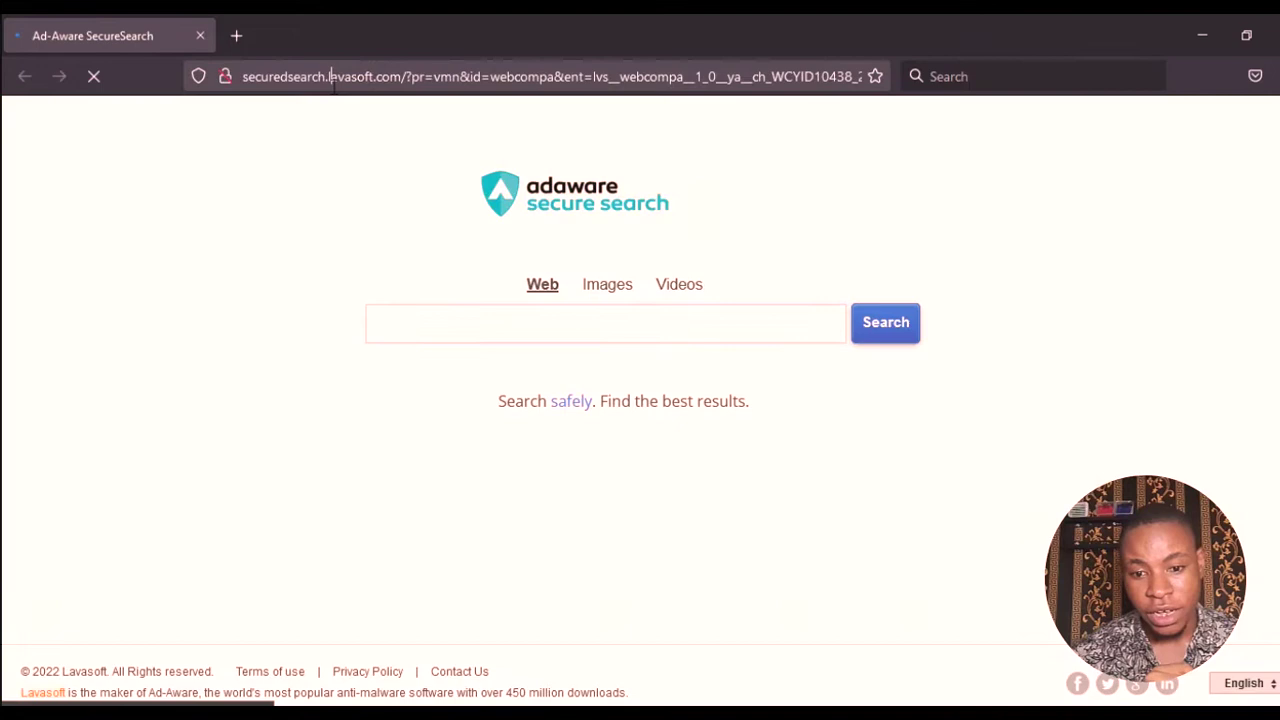
- Search 'yellow duck' in Firefox and open the yellowduck.tv result
click(334, 80)
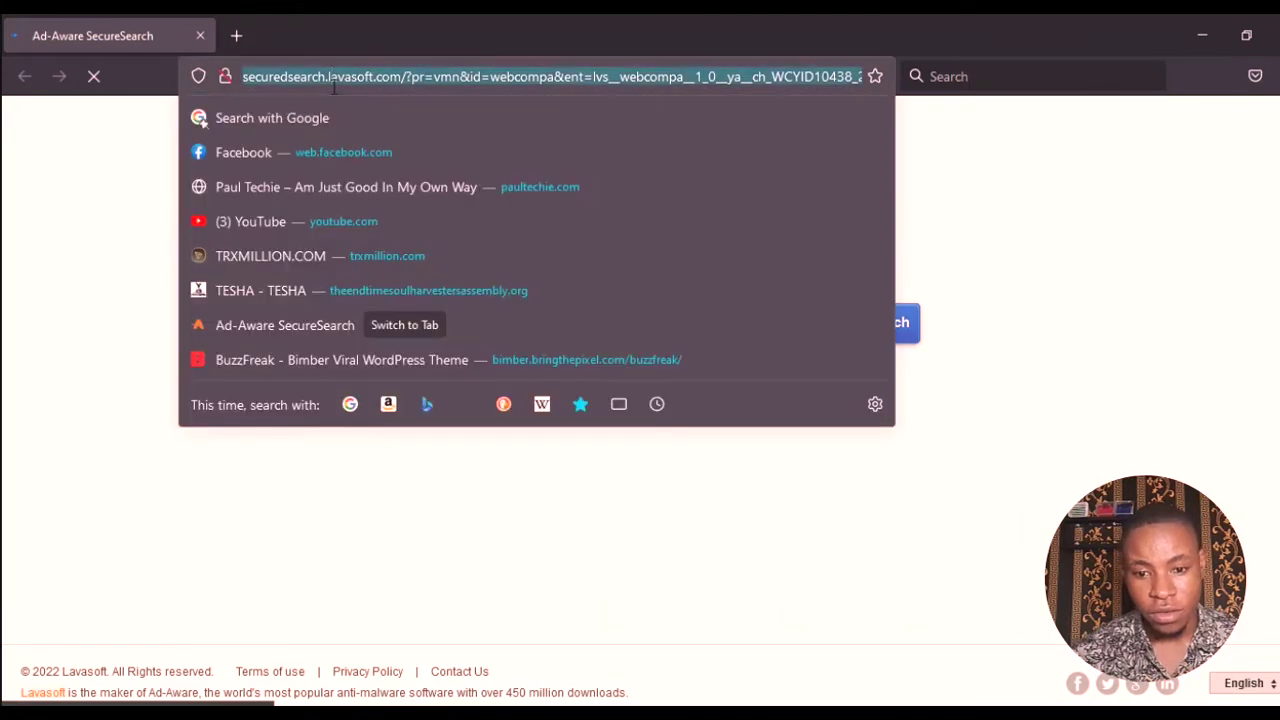
text(yello)
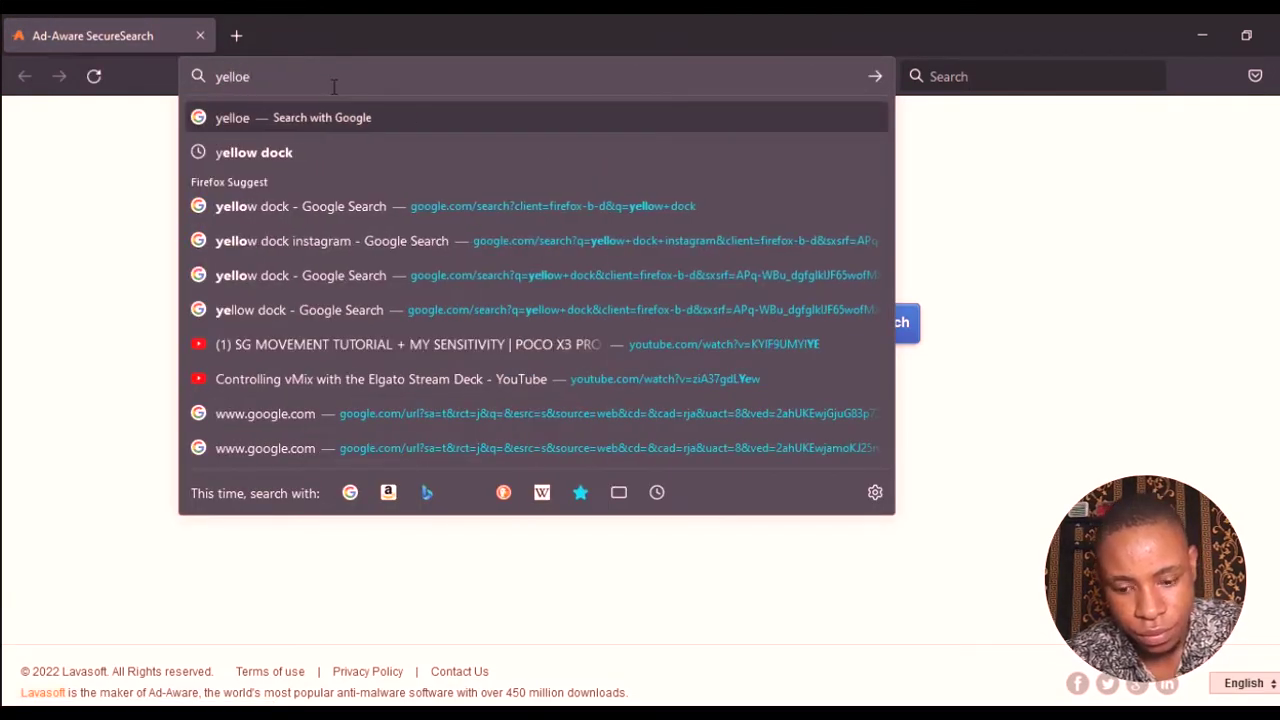
text(w)
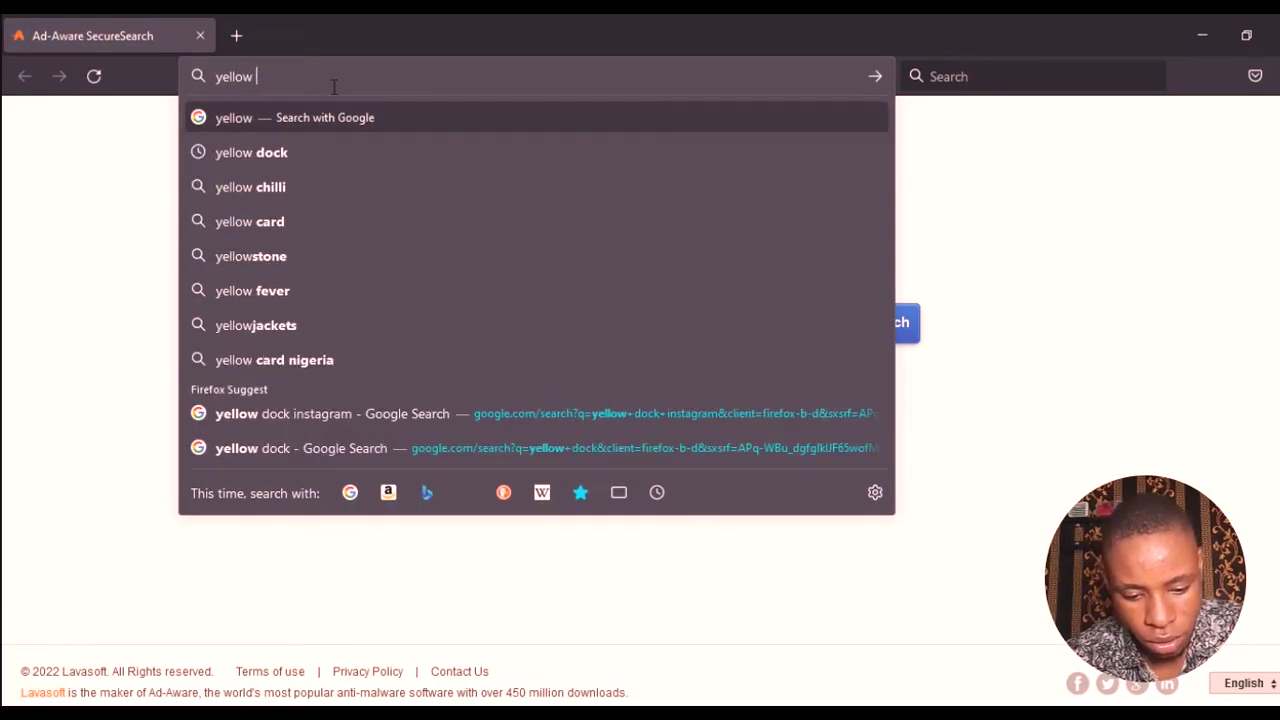
text( du)
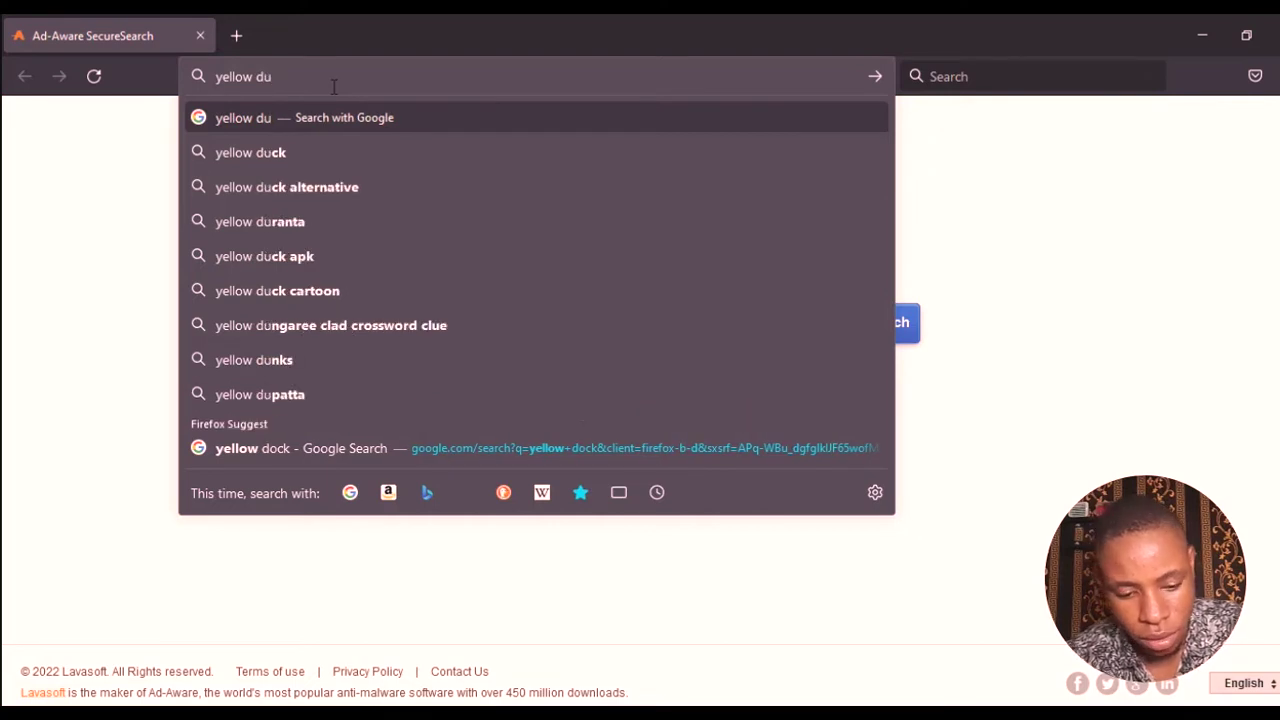
text(ck)
key(Return)
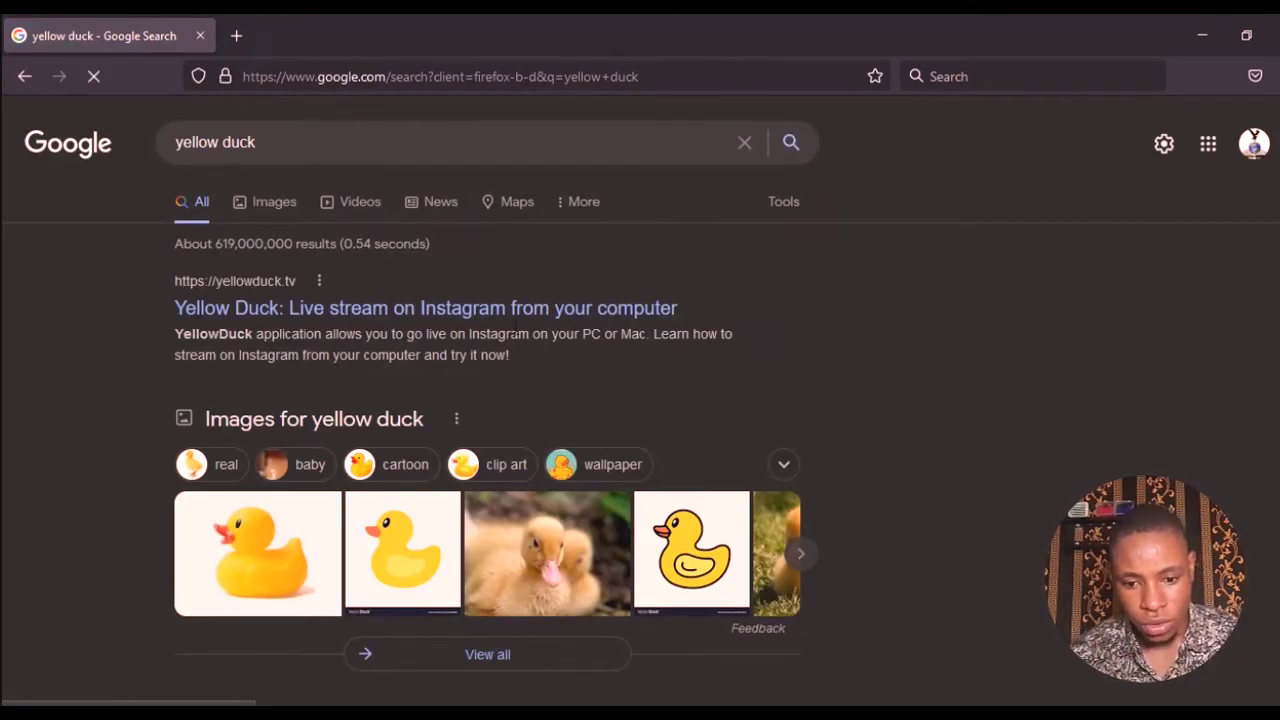
click(503, 318)
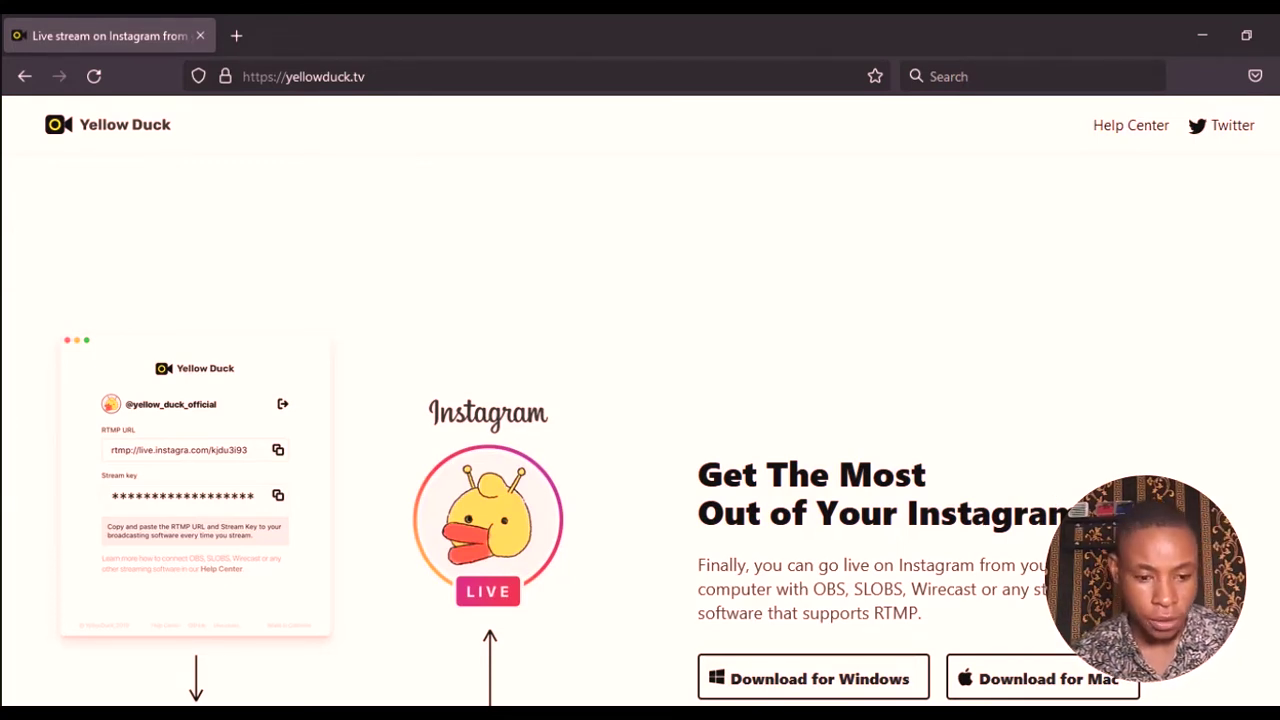
- Download the Yellow Duck installer for Windows and minimize Firefox
scroll(1113, 450, down, 3)
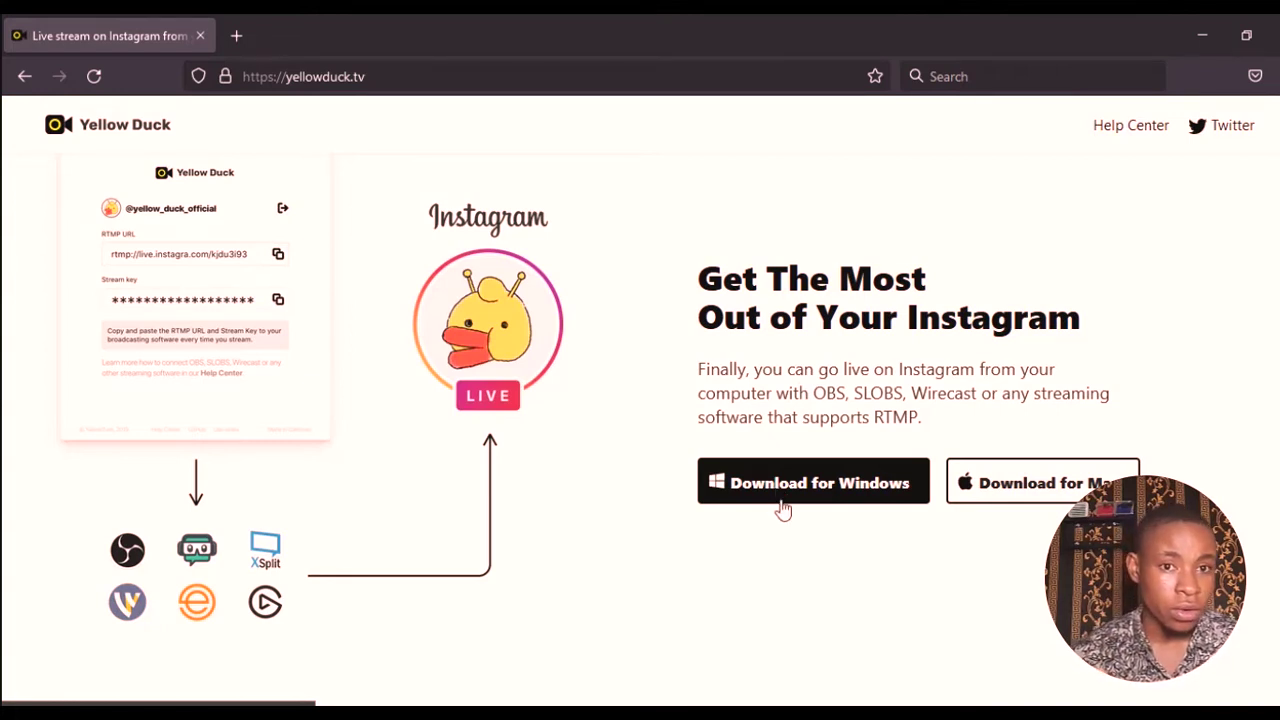
click(780, 506)
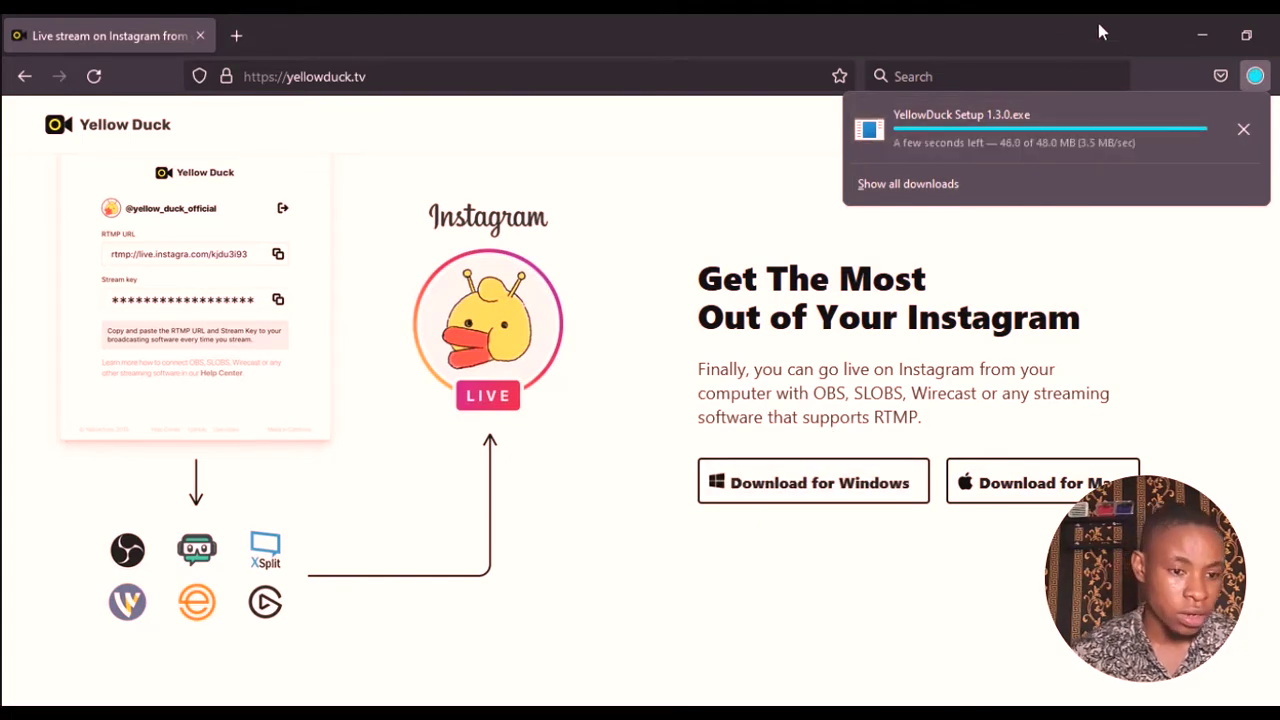
click(1204, 45)
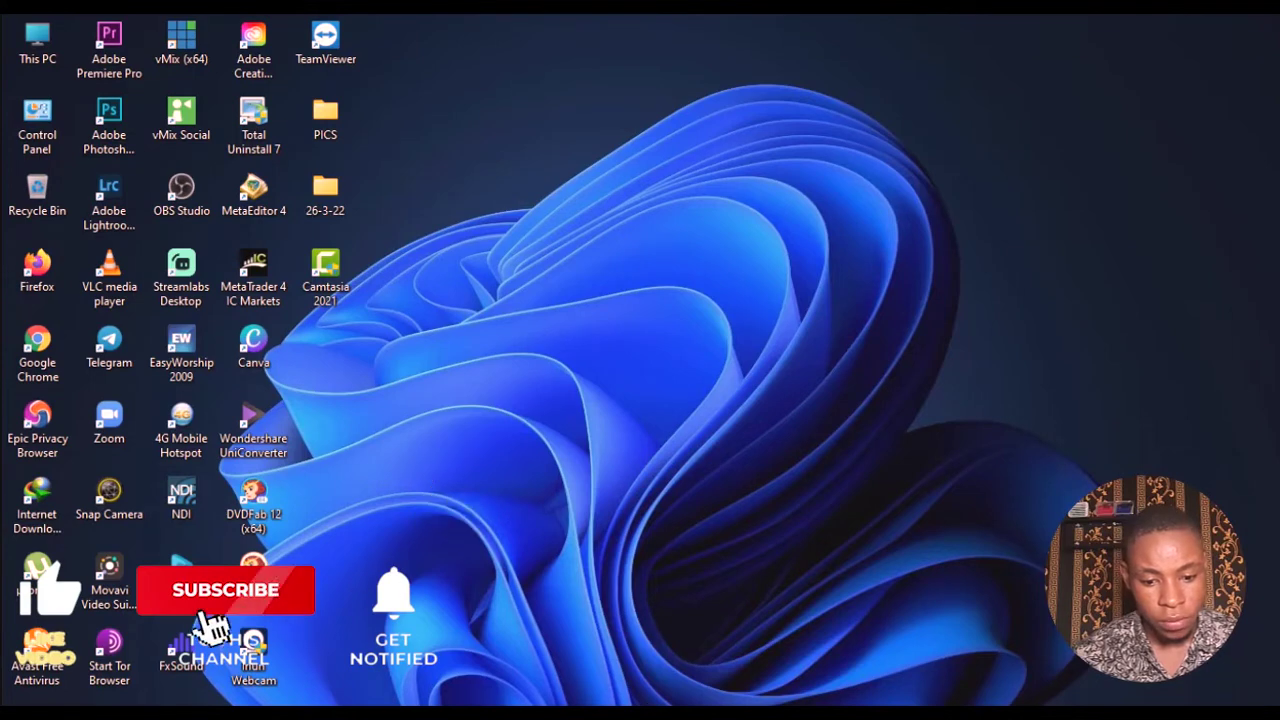
- Open a maximized File Explorer window and go to the Programs folder in Downloads
right_click(645, 706)
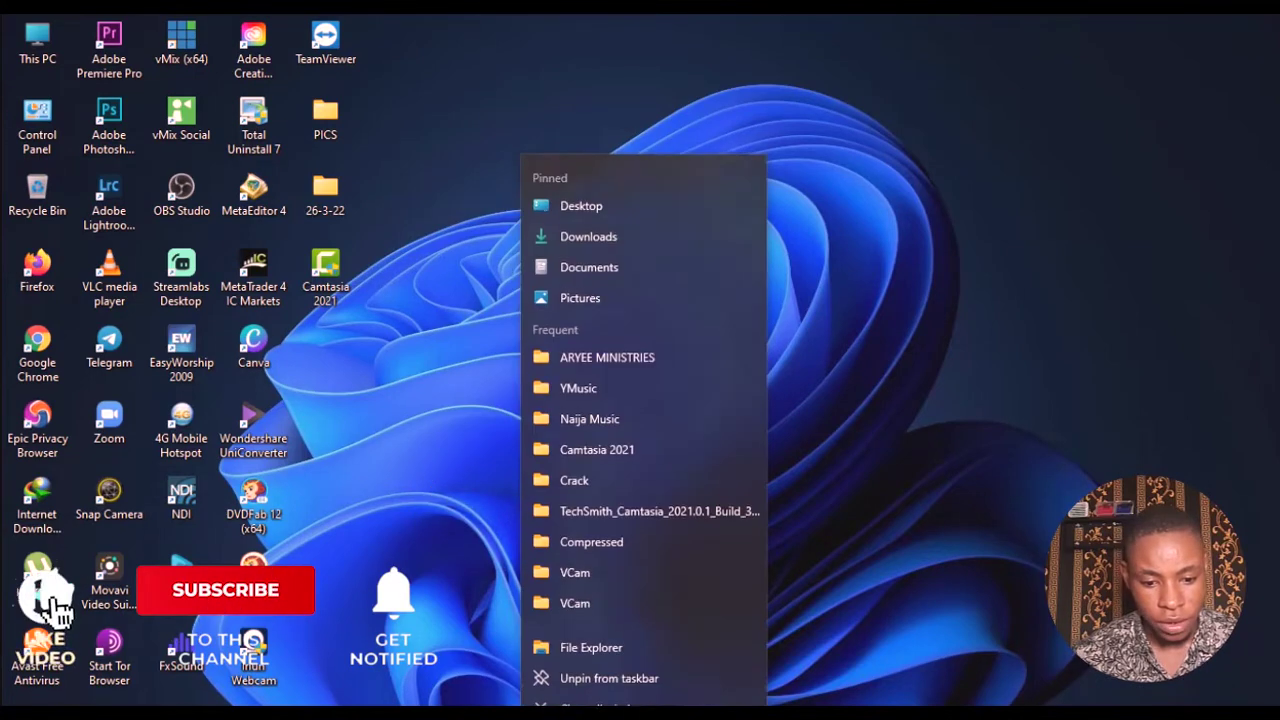
click(600, 637)
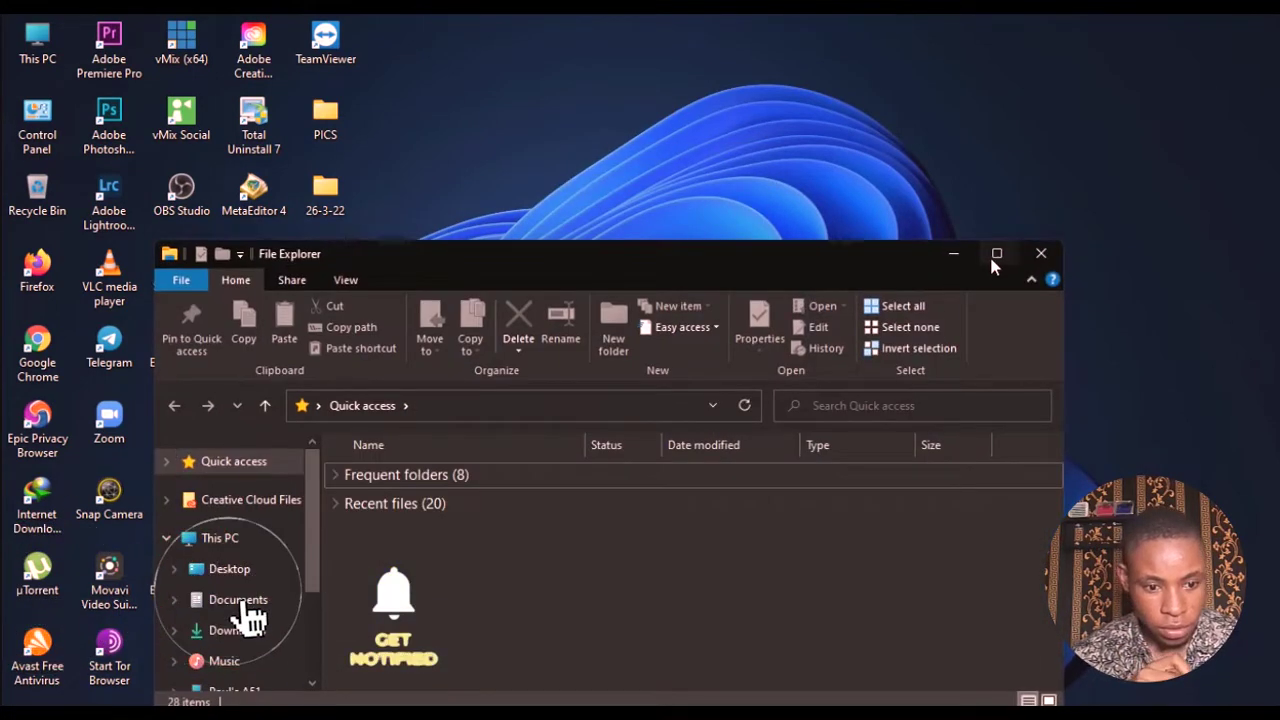
click(994, 255)
click(88, 398)
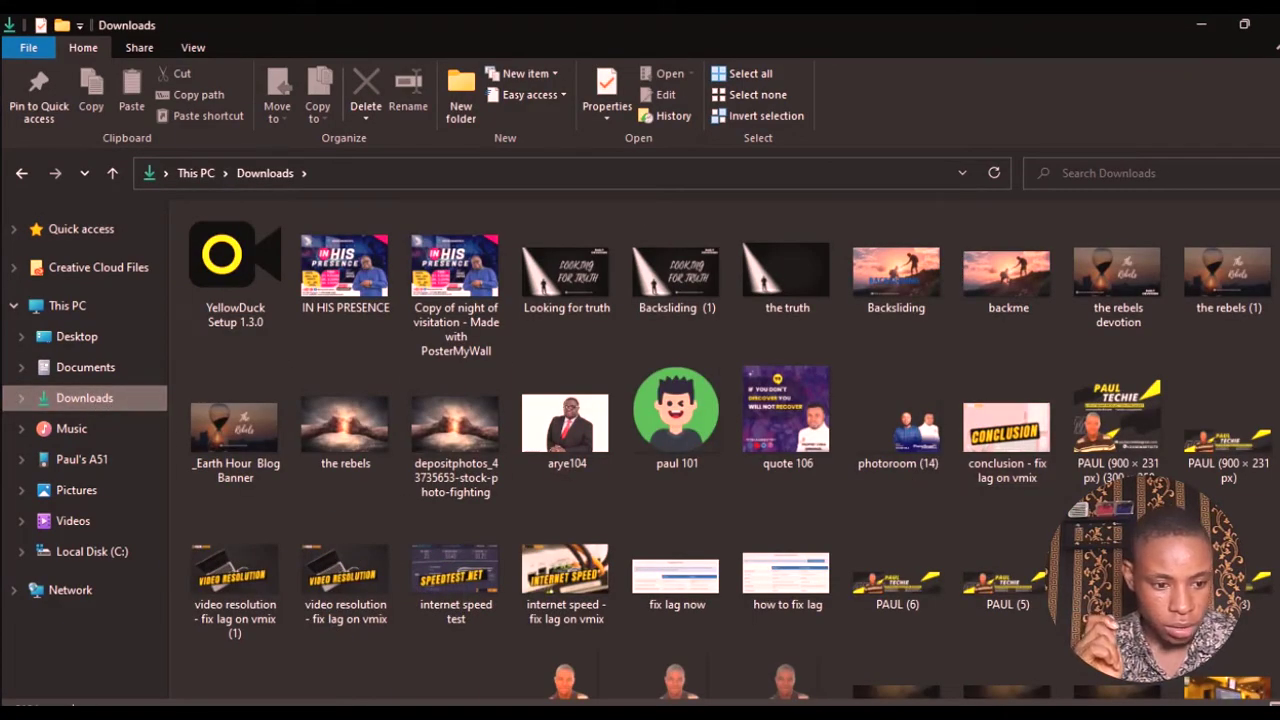
scroll(1110, 250, down, 15)
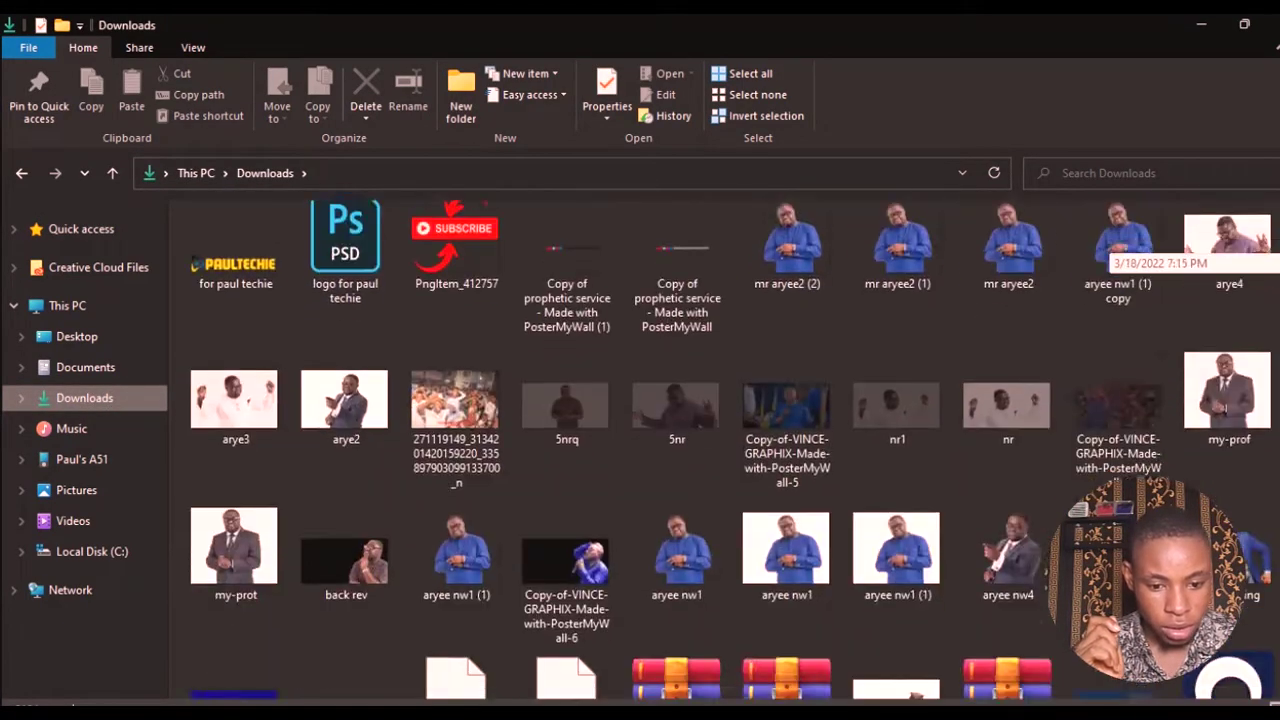
scroll(1110, 250, down, 5)
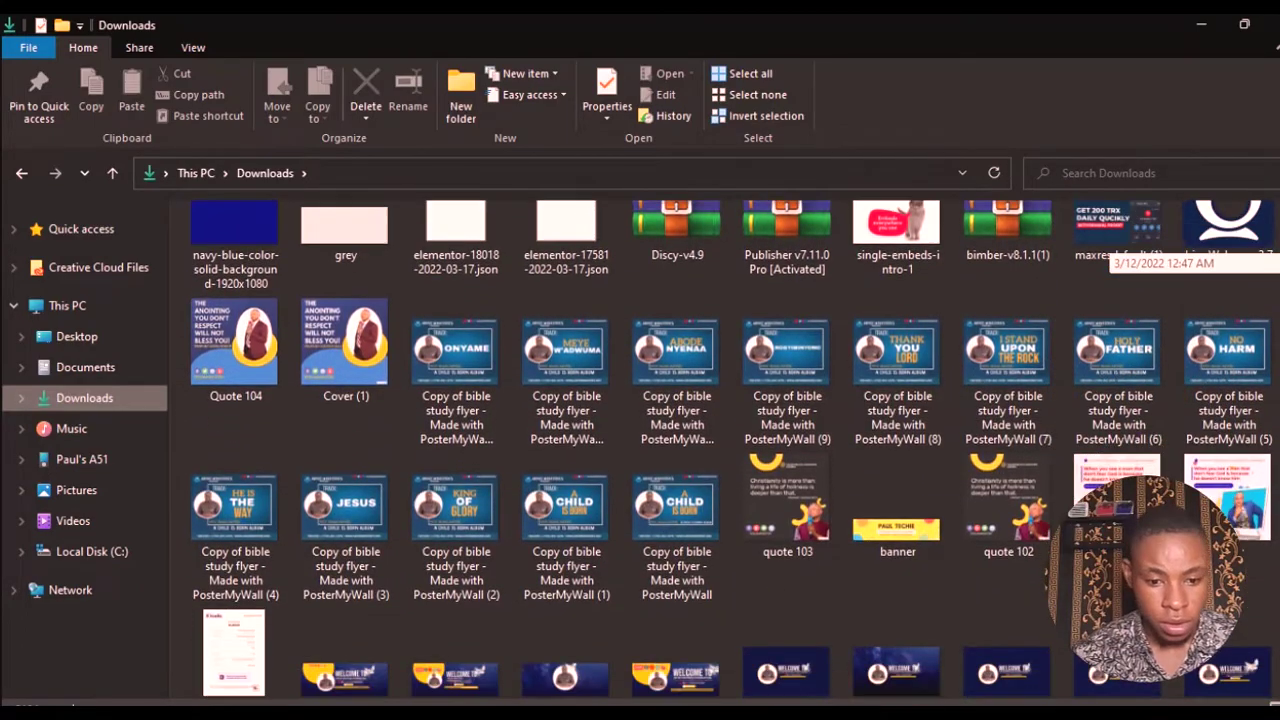
scroll(1110, 250, up, 10)
scroll(1110, 250, down, 12)
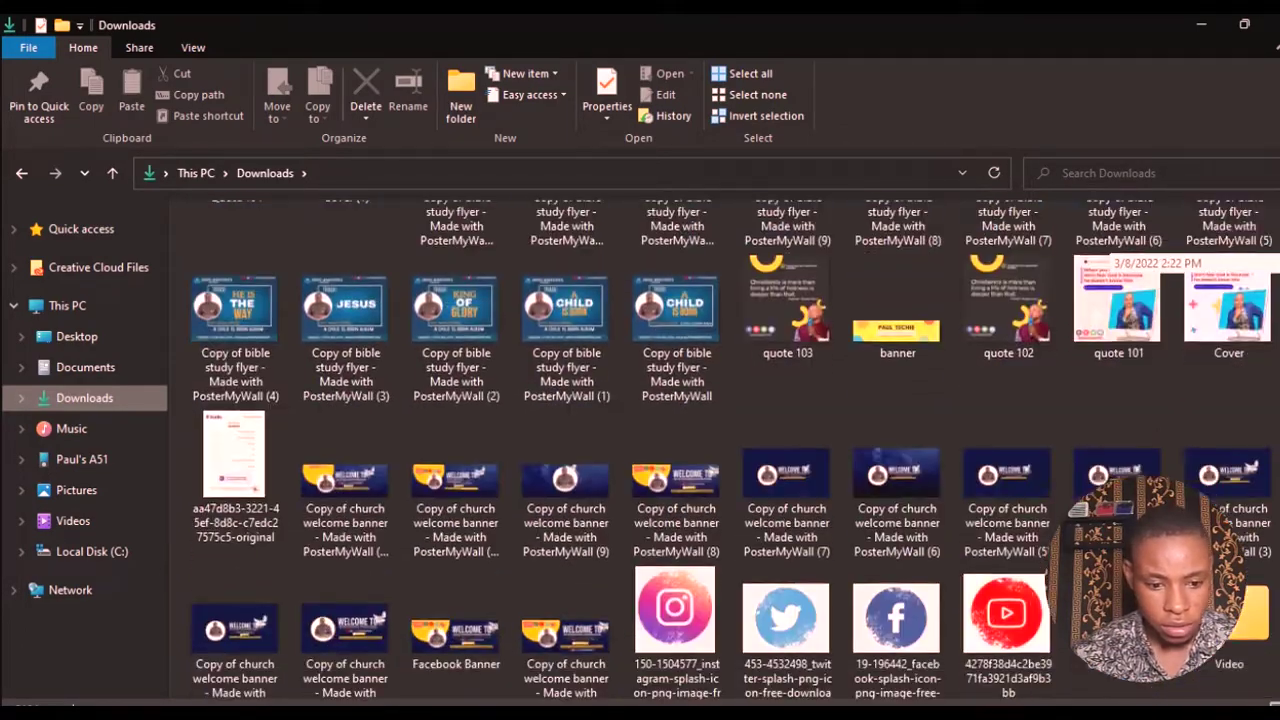
scroll(1110, 250, down, 2)
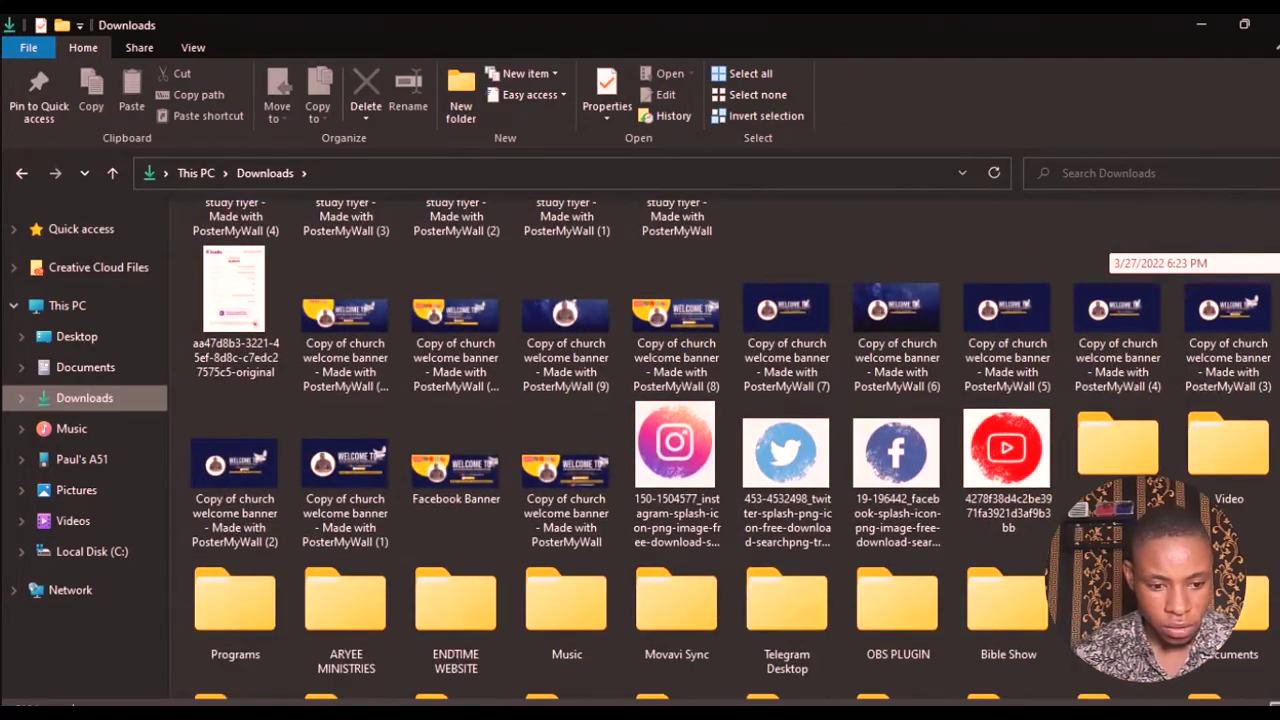
double_click(263, 622)
- Run YellowDuck Setup 1.3.0 as administrator and minimize File Explorer
right_click(380, 249)
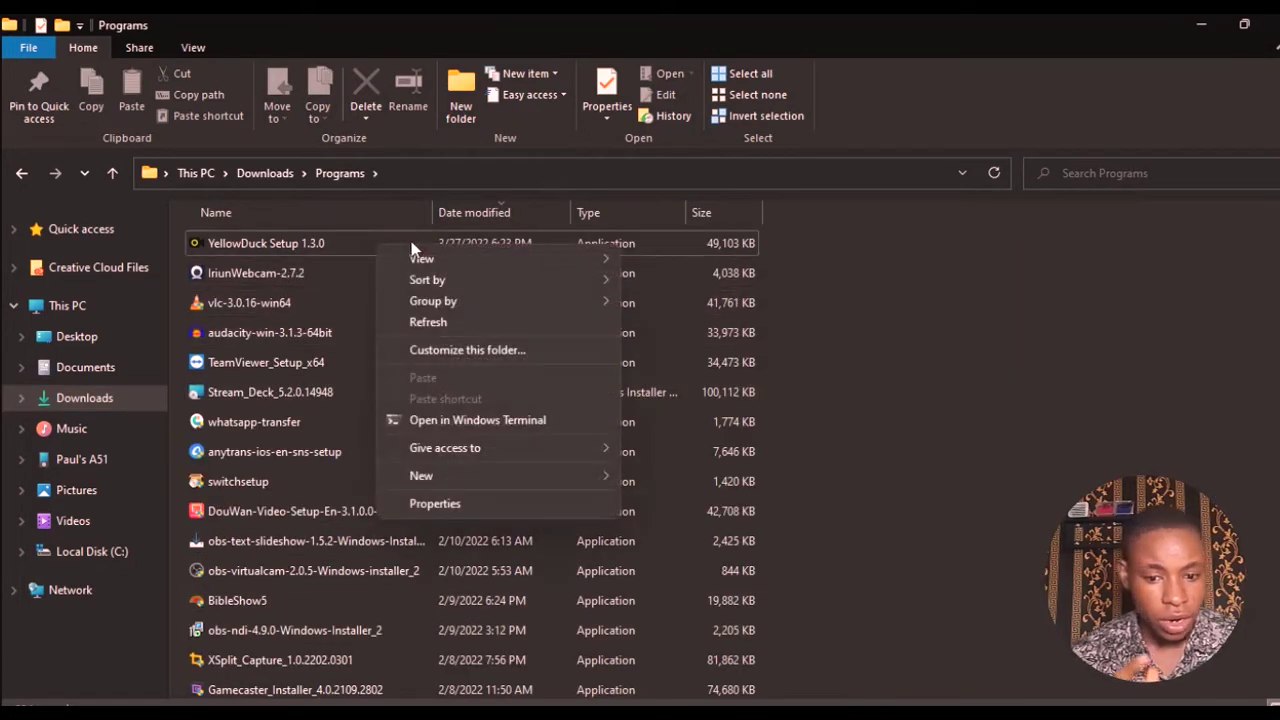
click(326, 248)
right_click(326, 248)
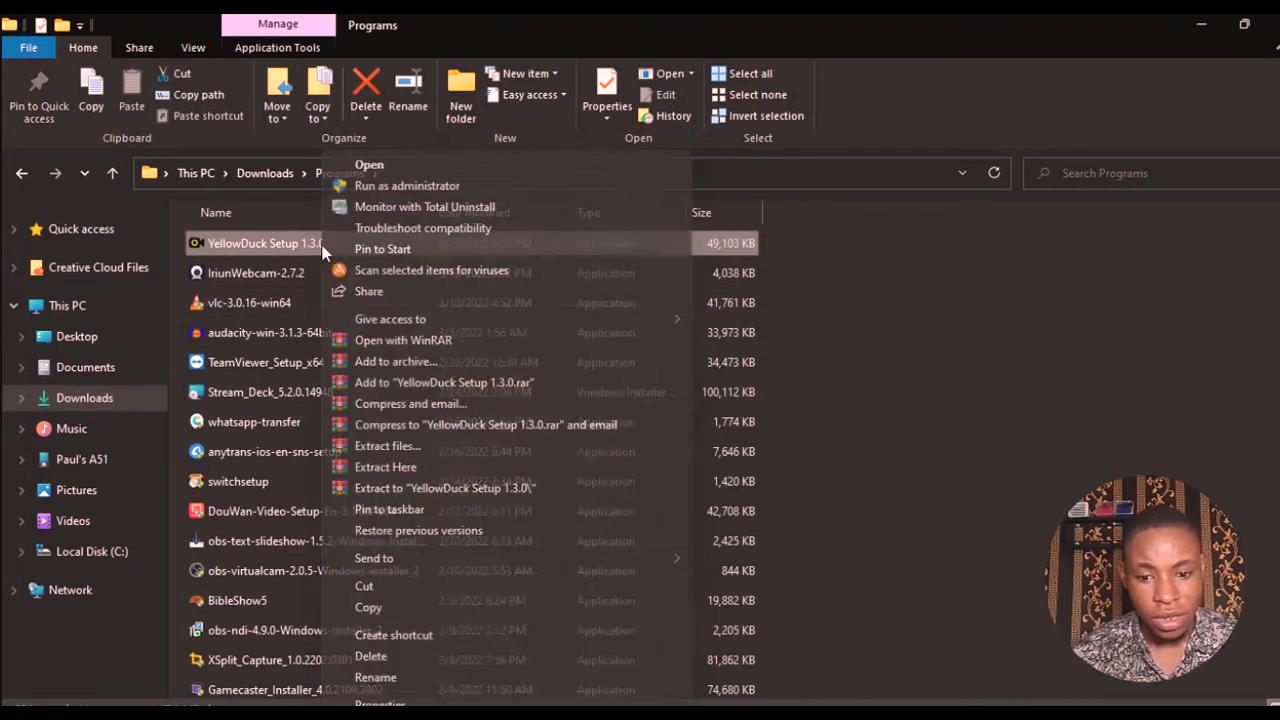
click(401, 187)
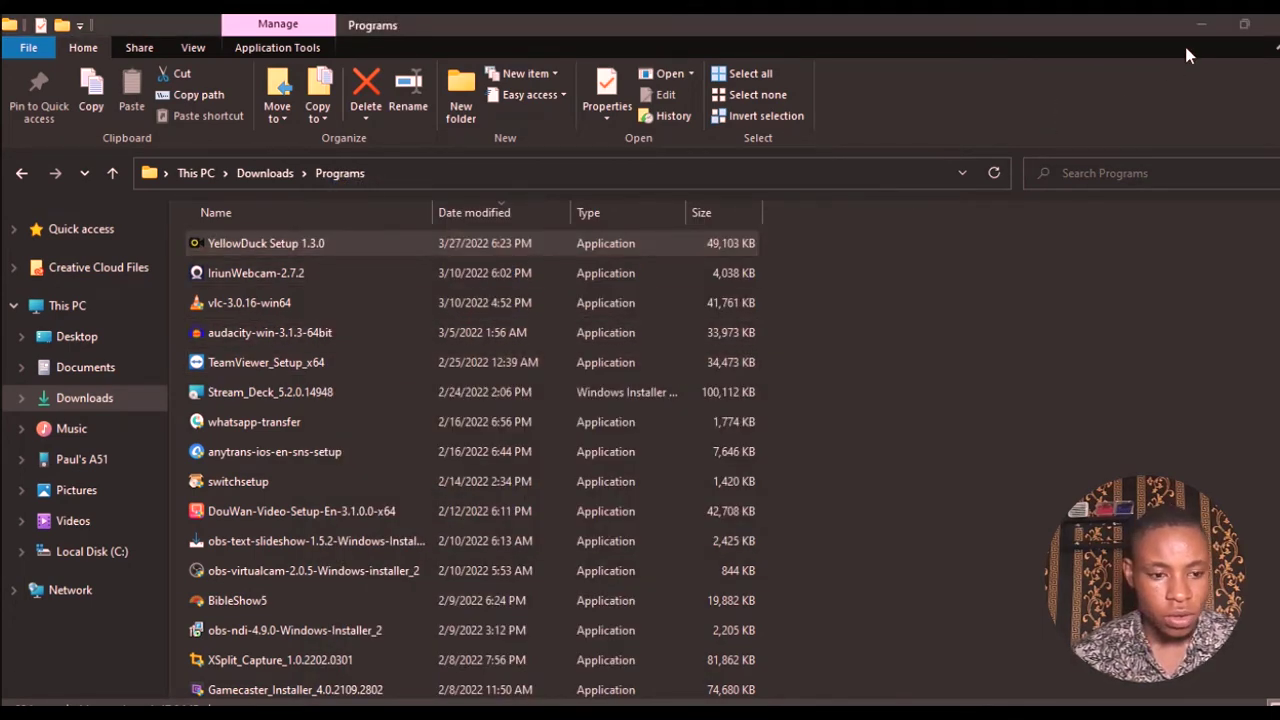
click(1200, 24)
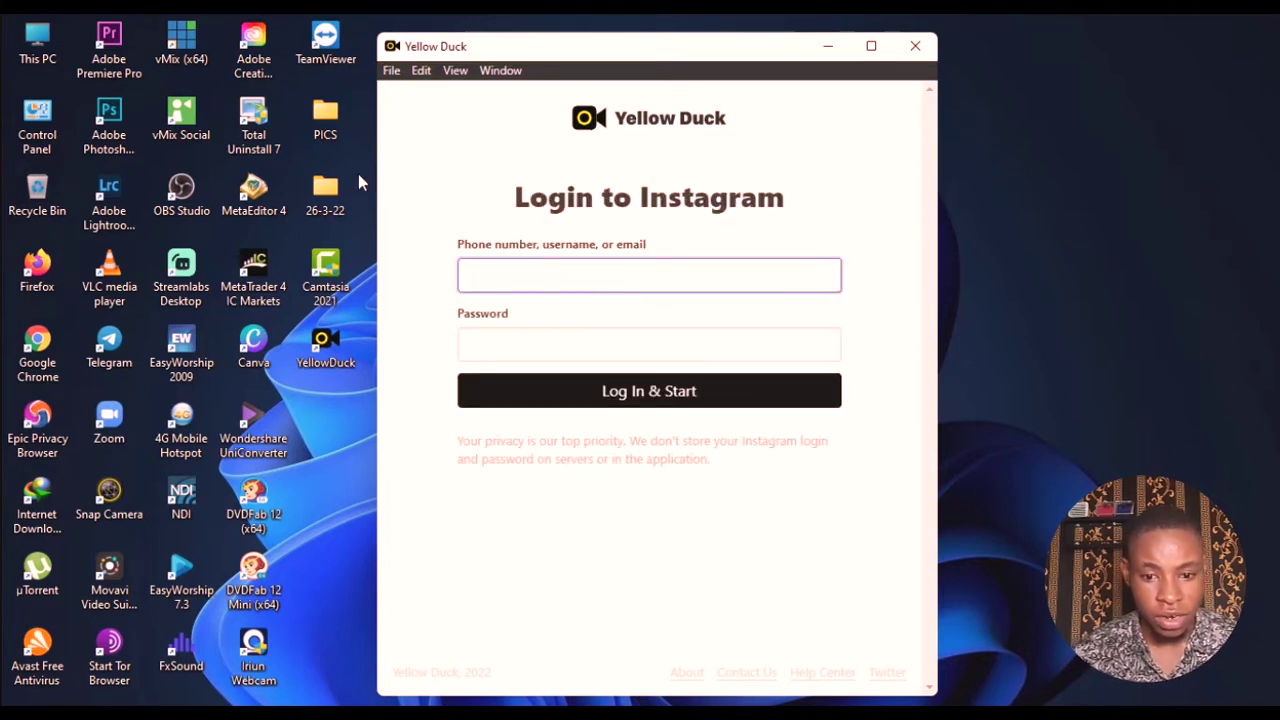
- Log in to Instagram in Yellow Duck with the account's e-mail address and password
click(204, 191)
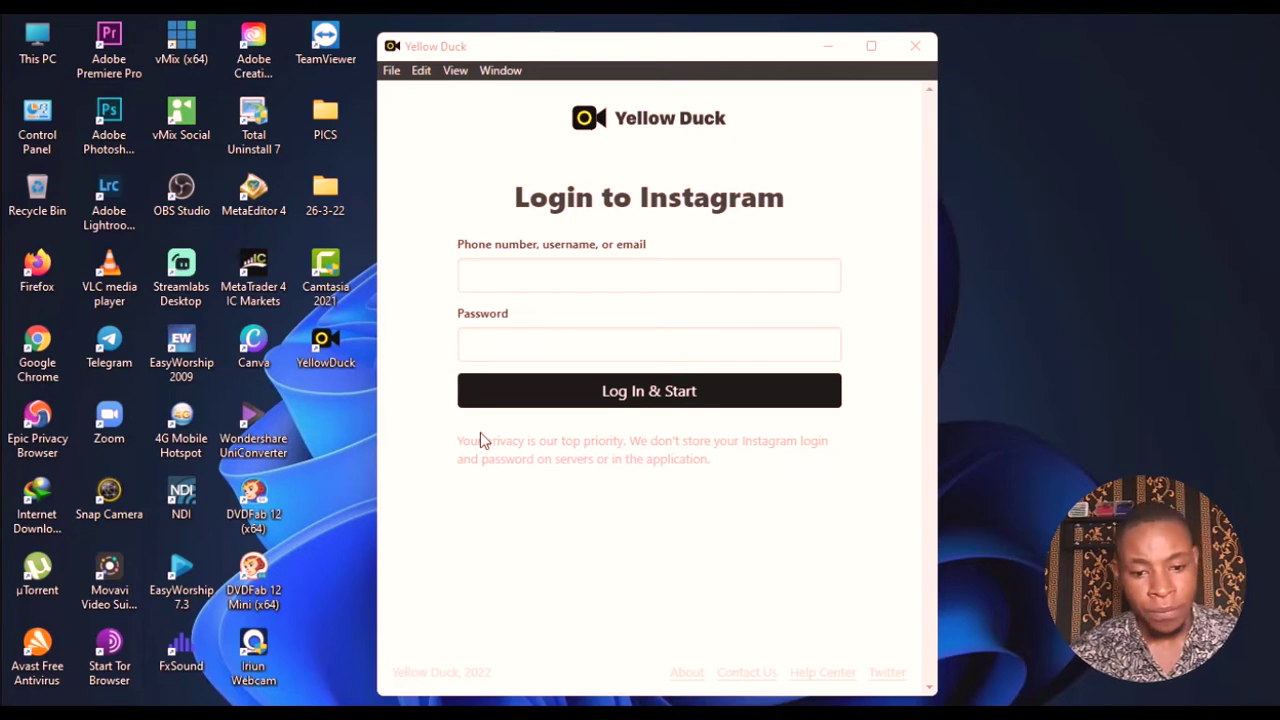
click(570, 271)
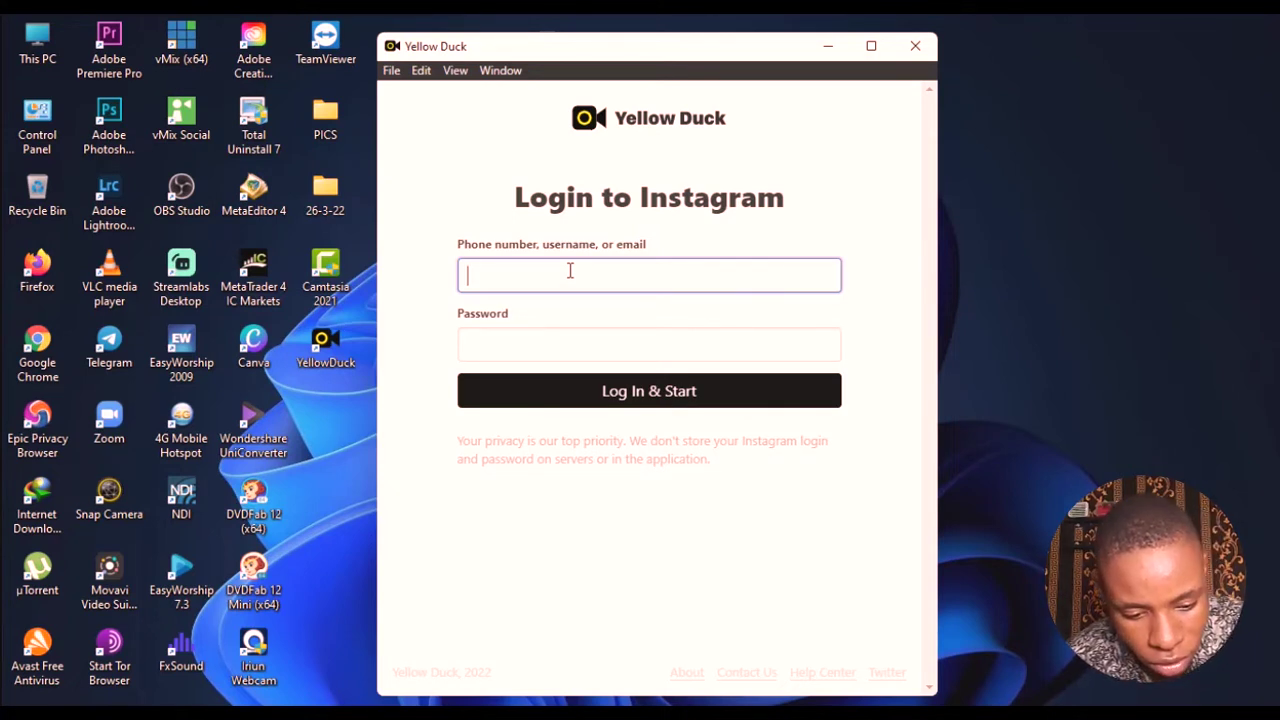
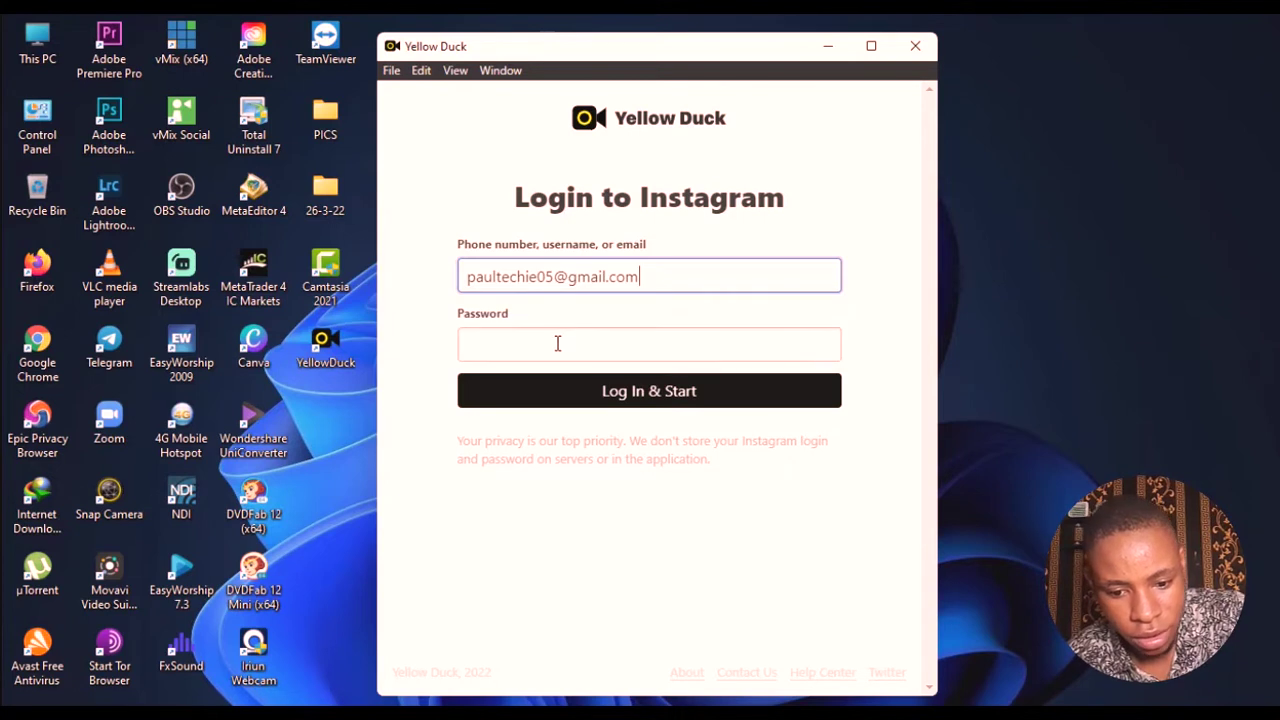
click(558, 346)
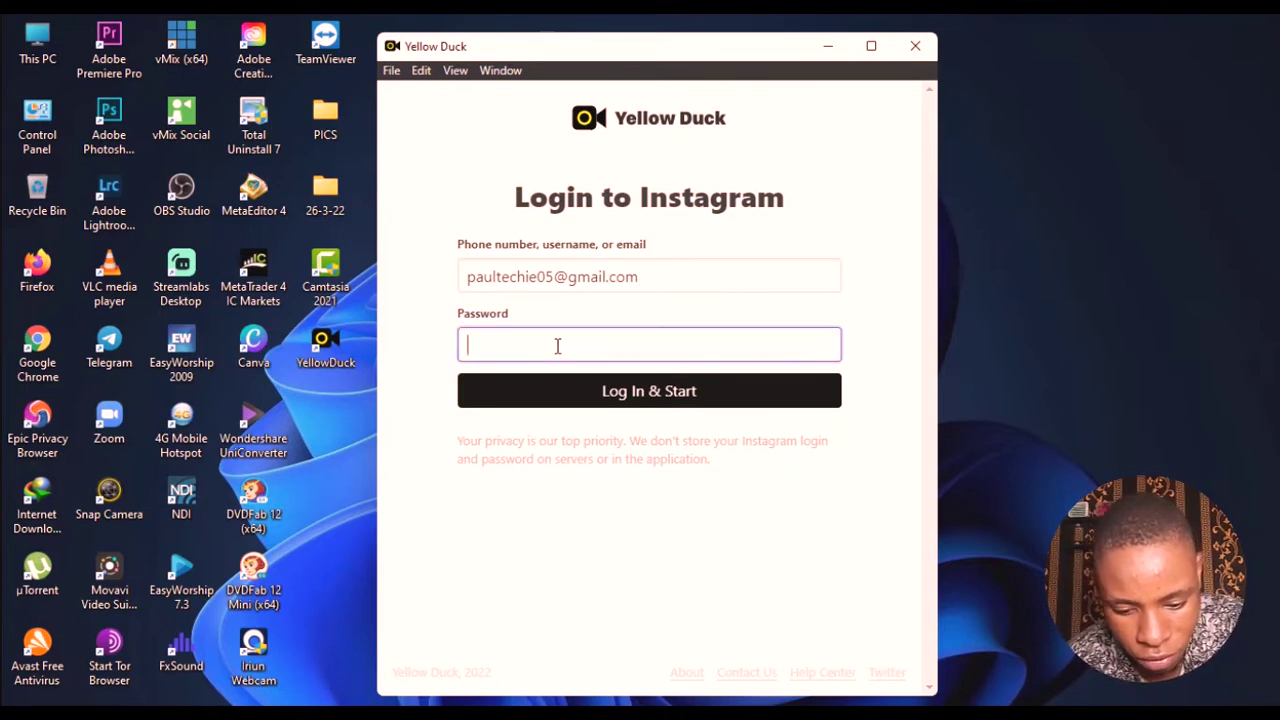
text(••)
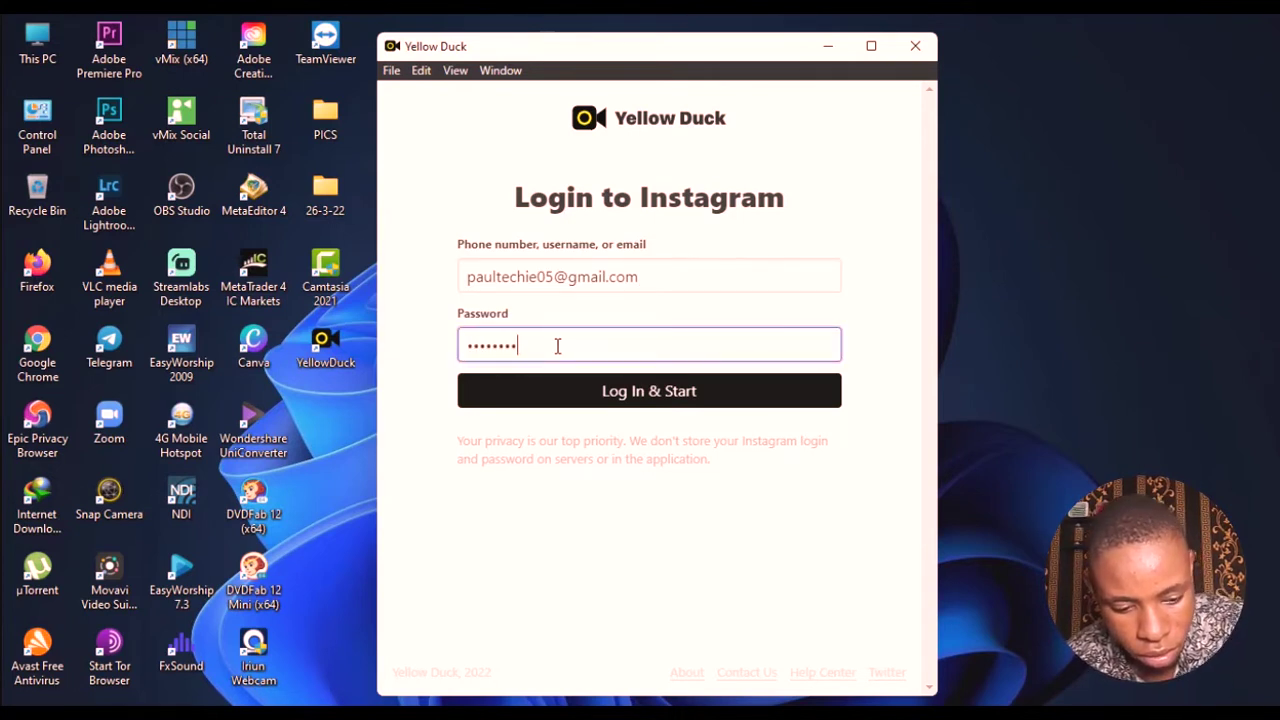
key(Return)
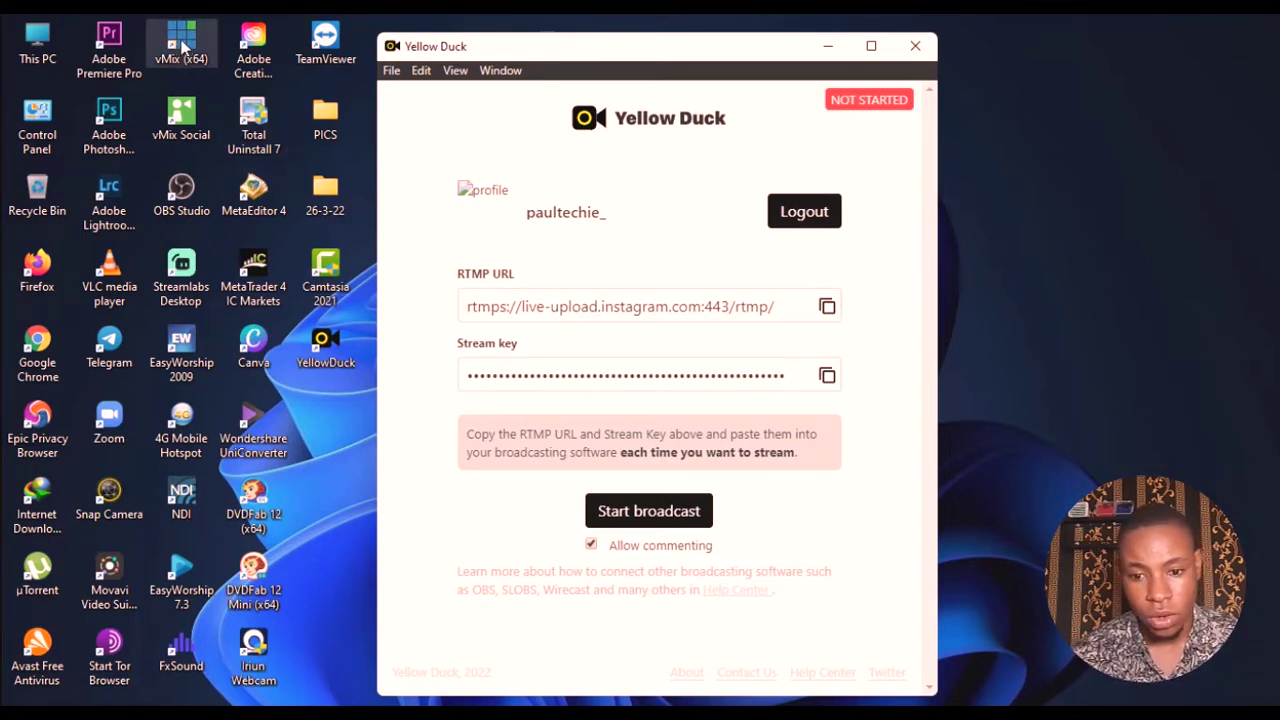
- Launch vMix (x64) from its desktop shortcut
right_click(185, 47)
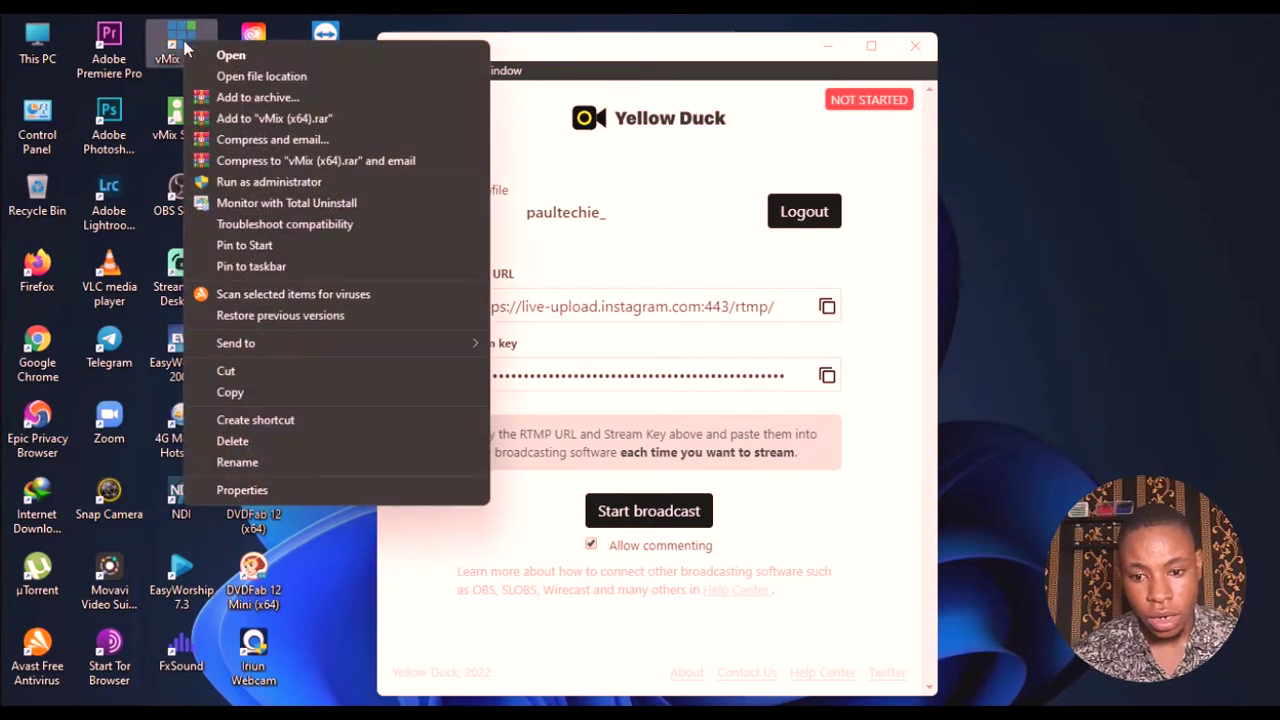
click(230, 55)
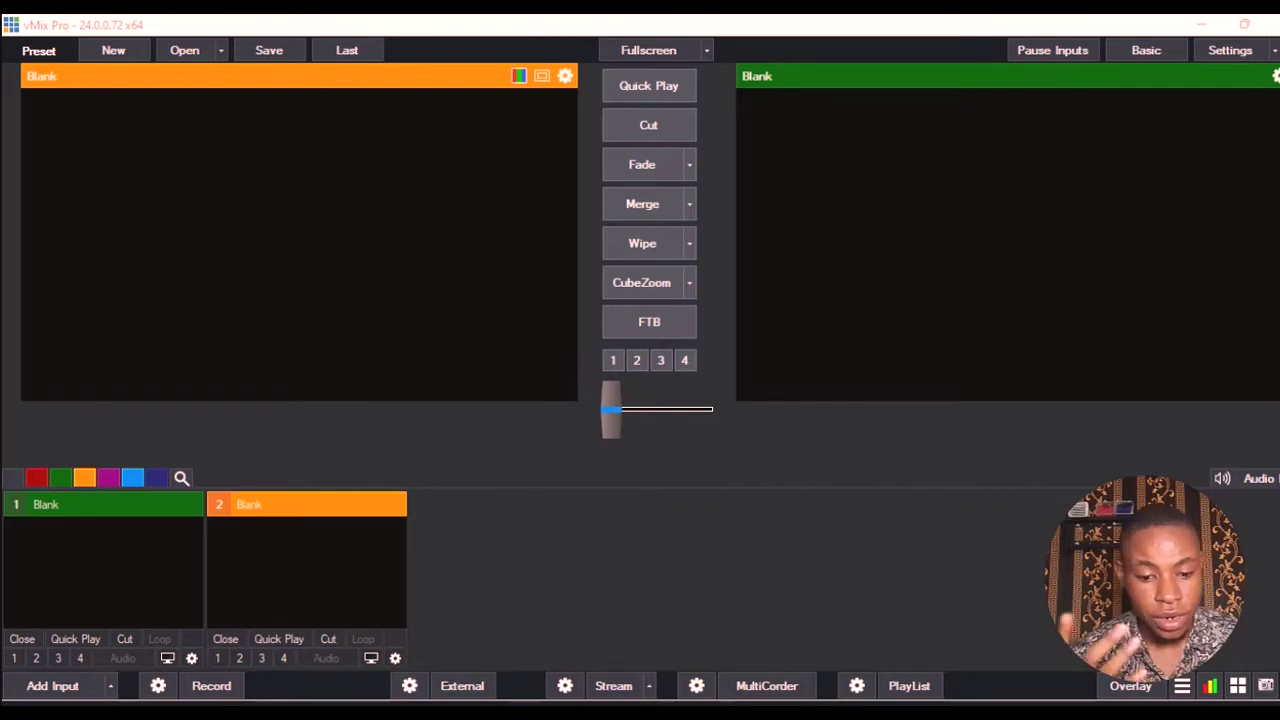
- Bring up File Explorer, browse to This PC > Videos, then close the window
click(507, 628)
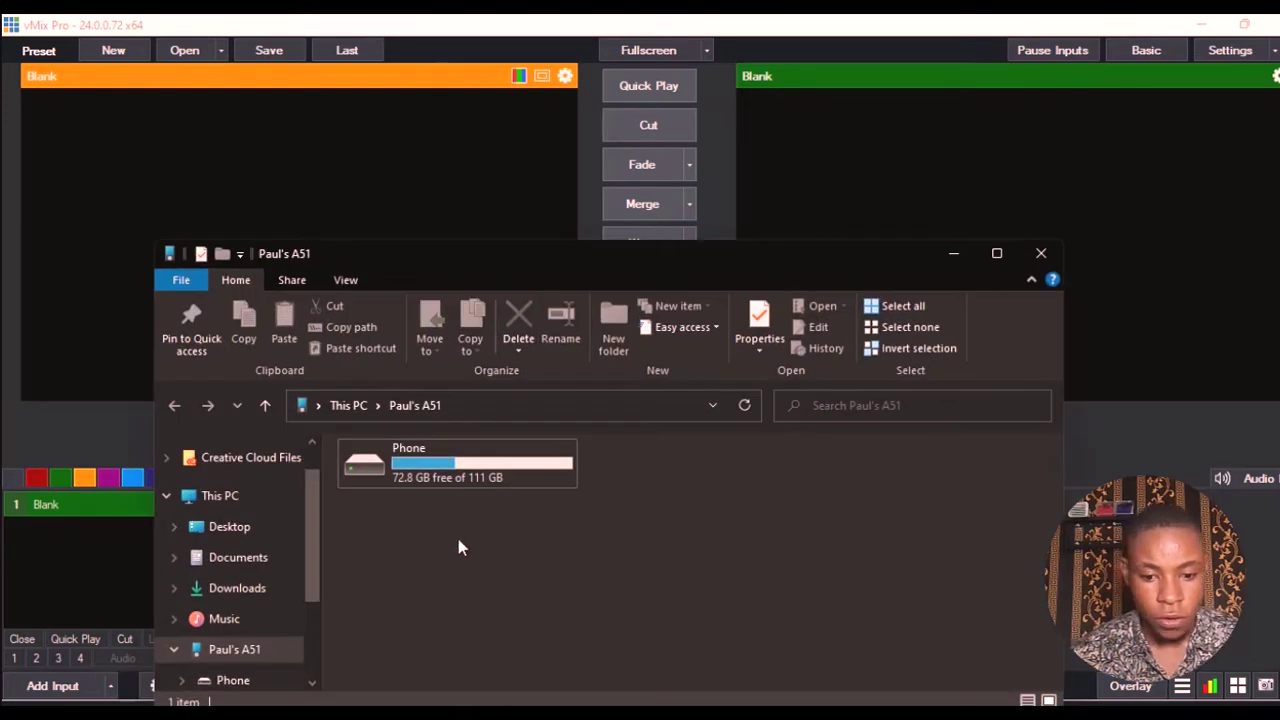
drag(873, 265, 869, 187)
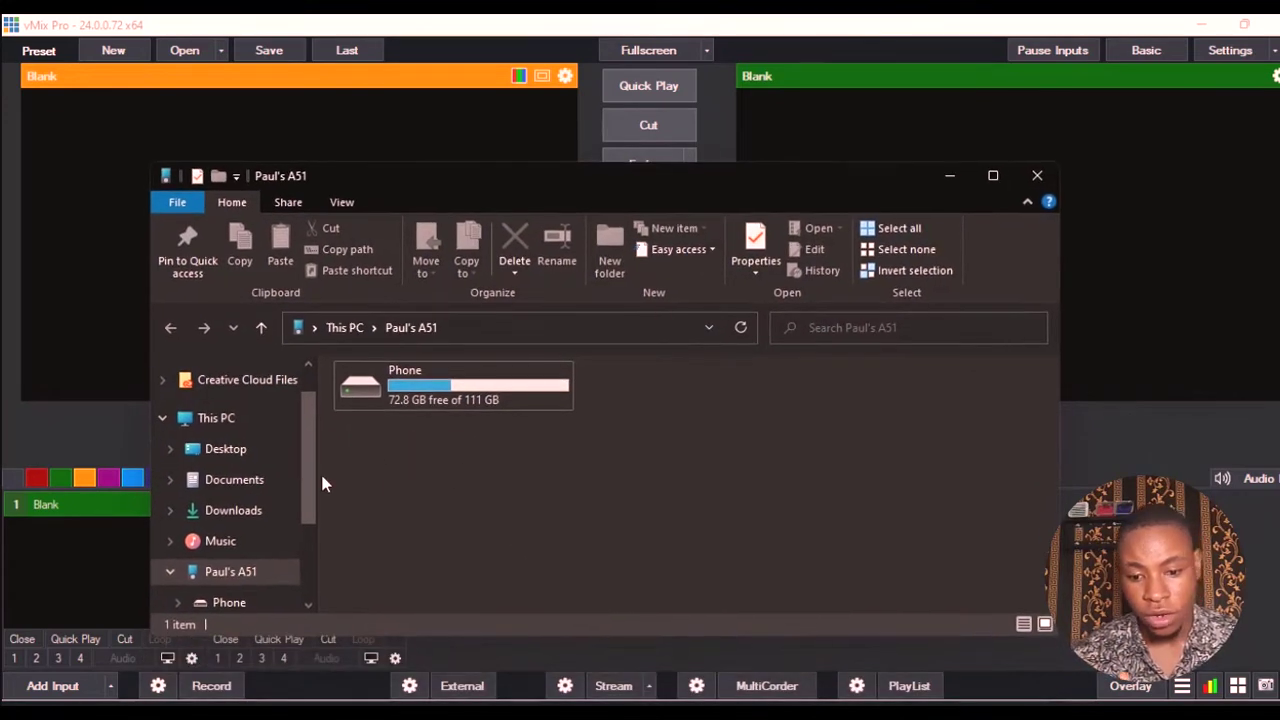
scroll(314, 500, down, 2)
click(240, 557)
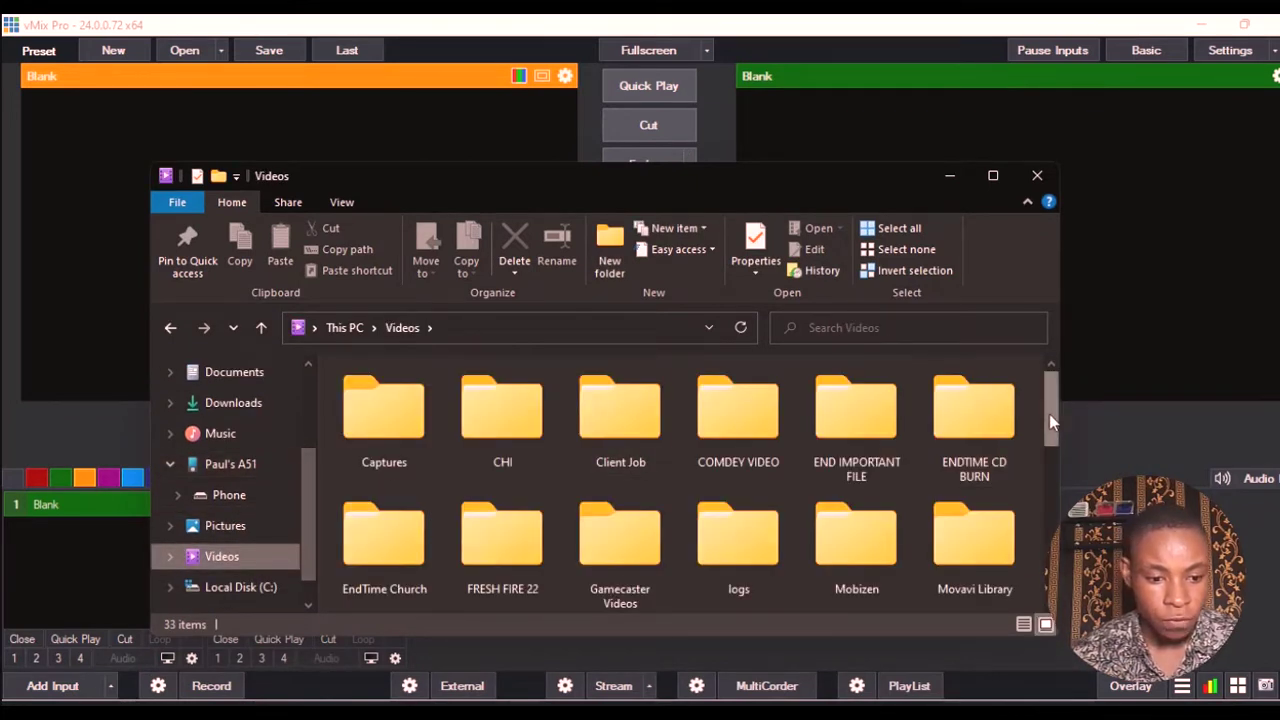
drag(1049, 414, 1061, 450)
click(1041, 177)
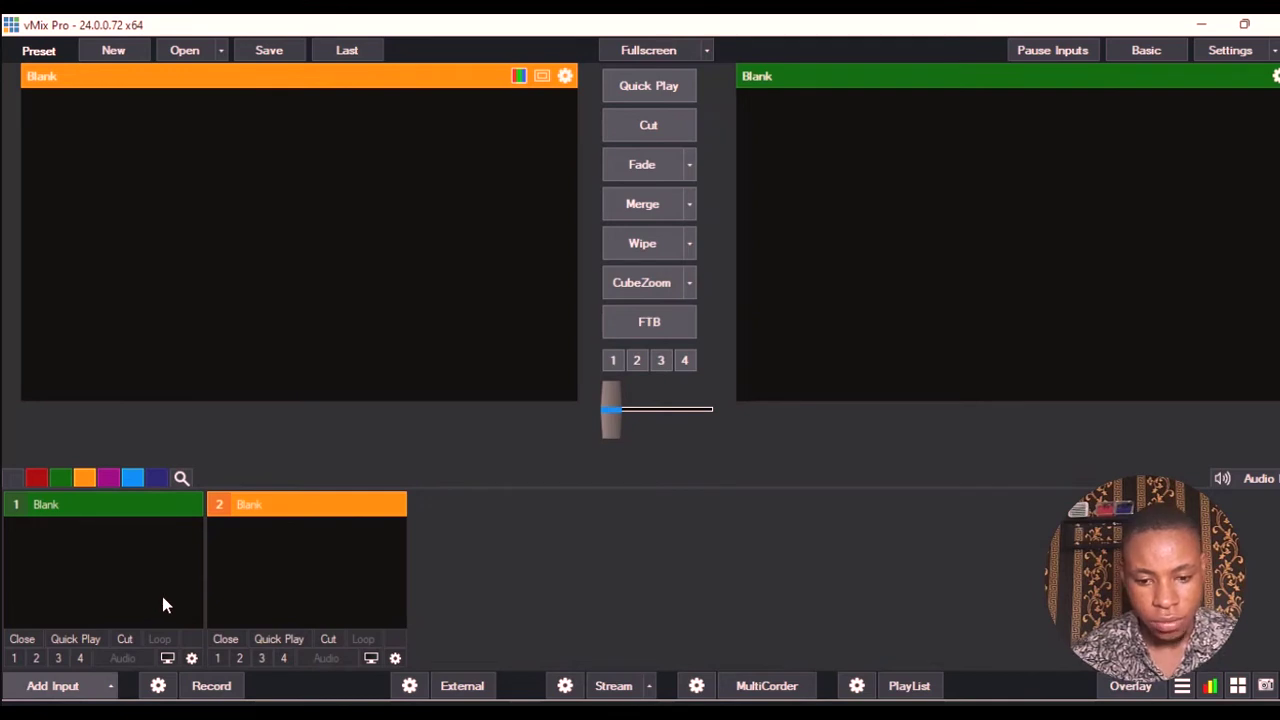
- Add the Integrated Webcam as a vMix camera input with the audio device set to None
click(160, 512)
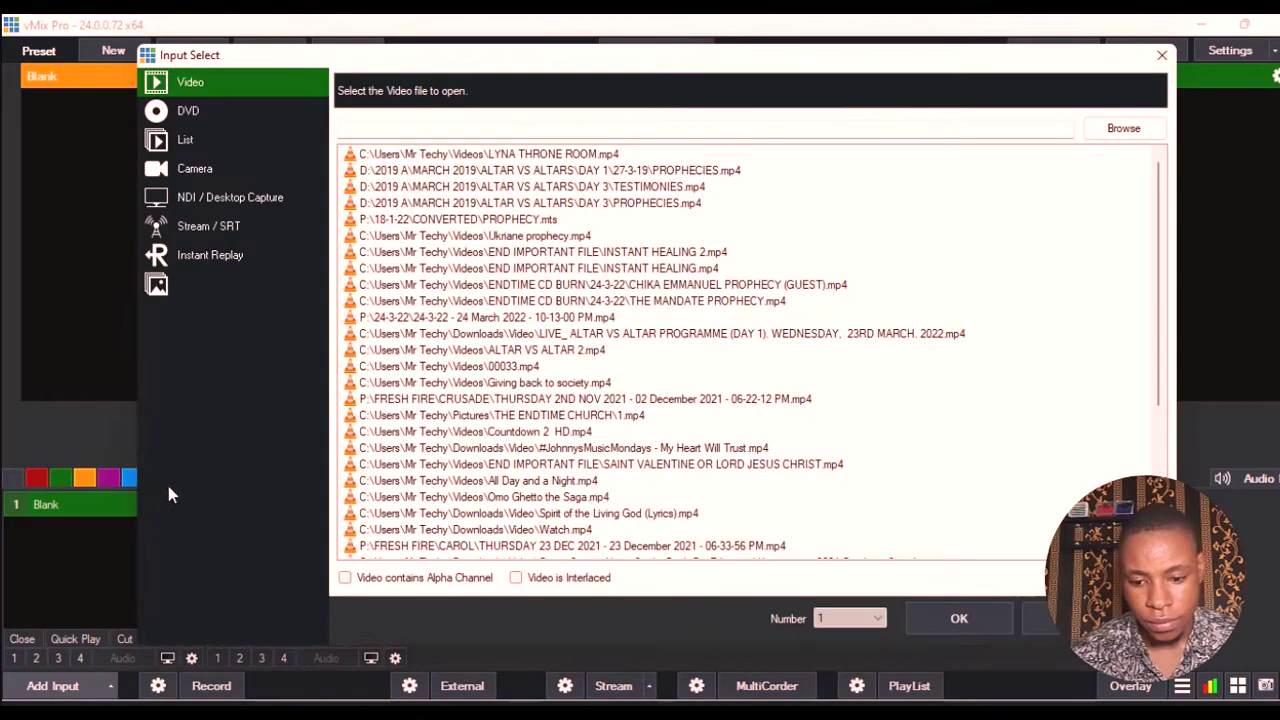
click(216, 165)
click(527, 88)
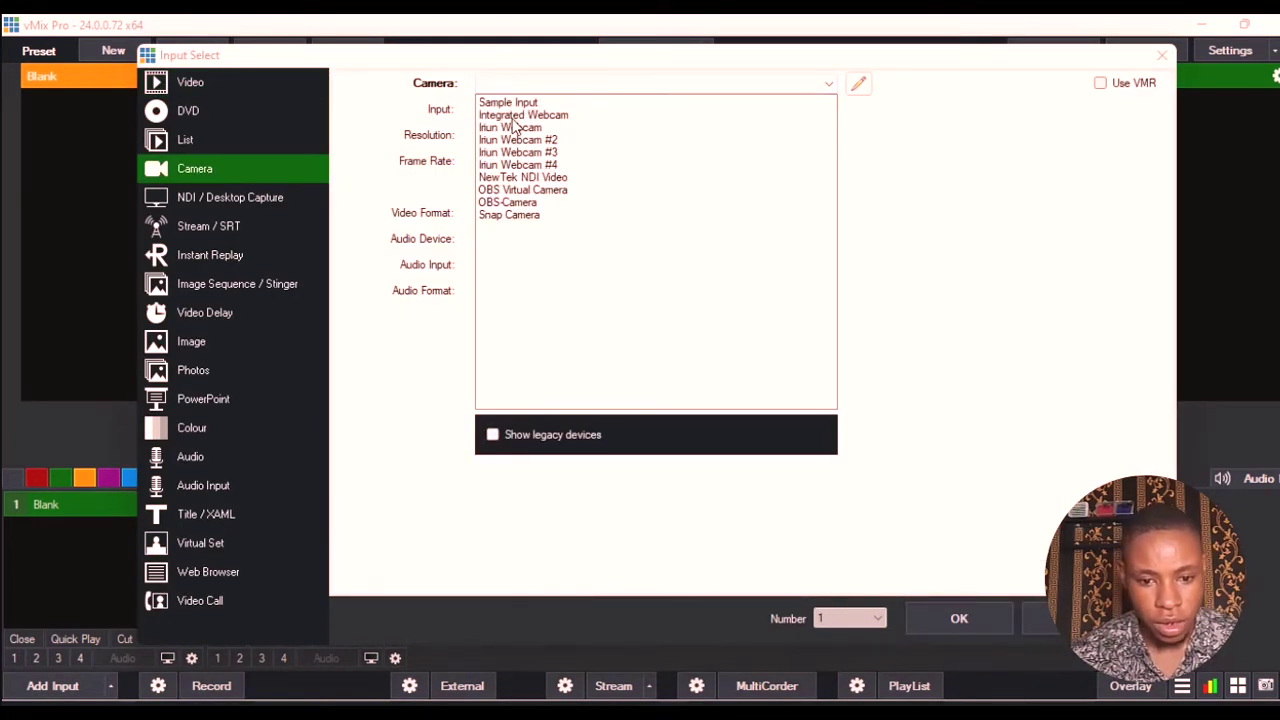
click(515, 115)
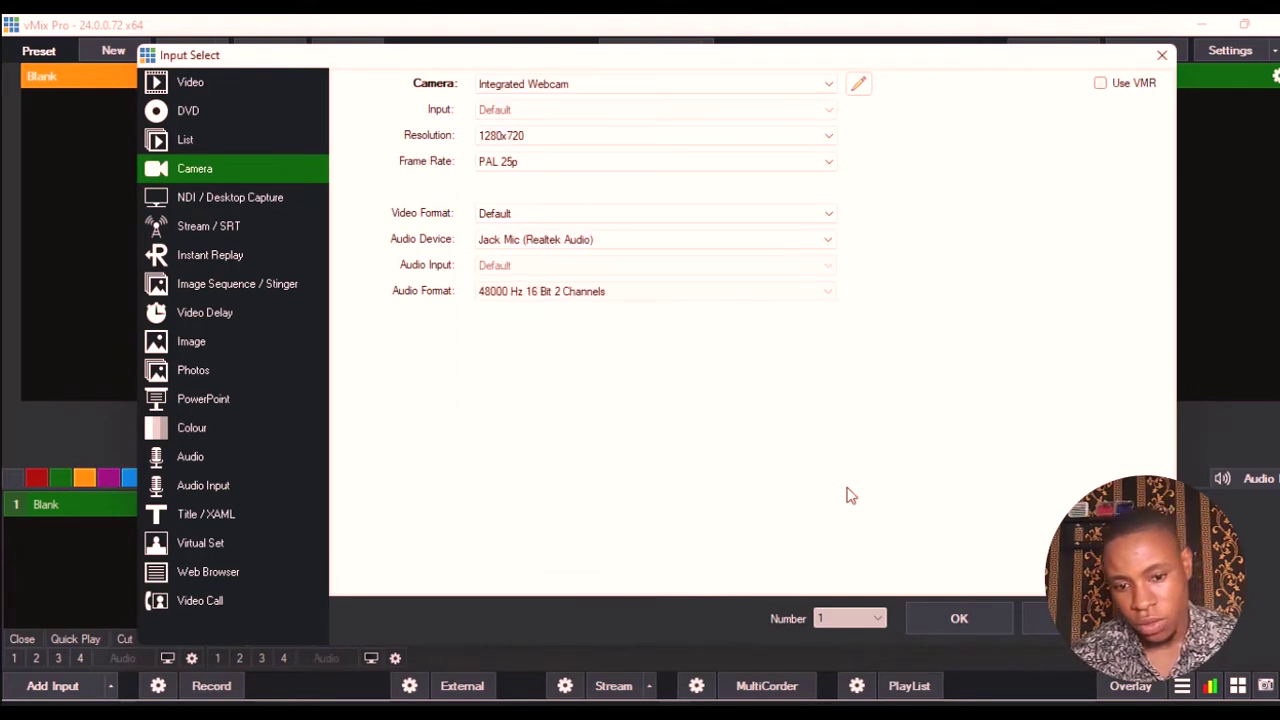
click(517, 239)
click(520, 270)
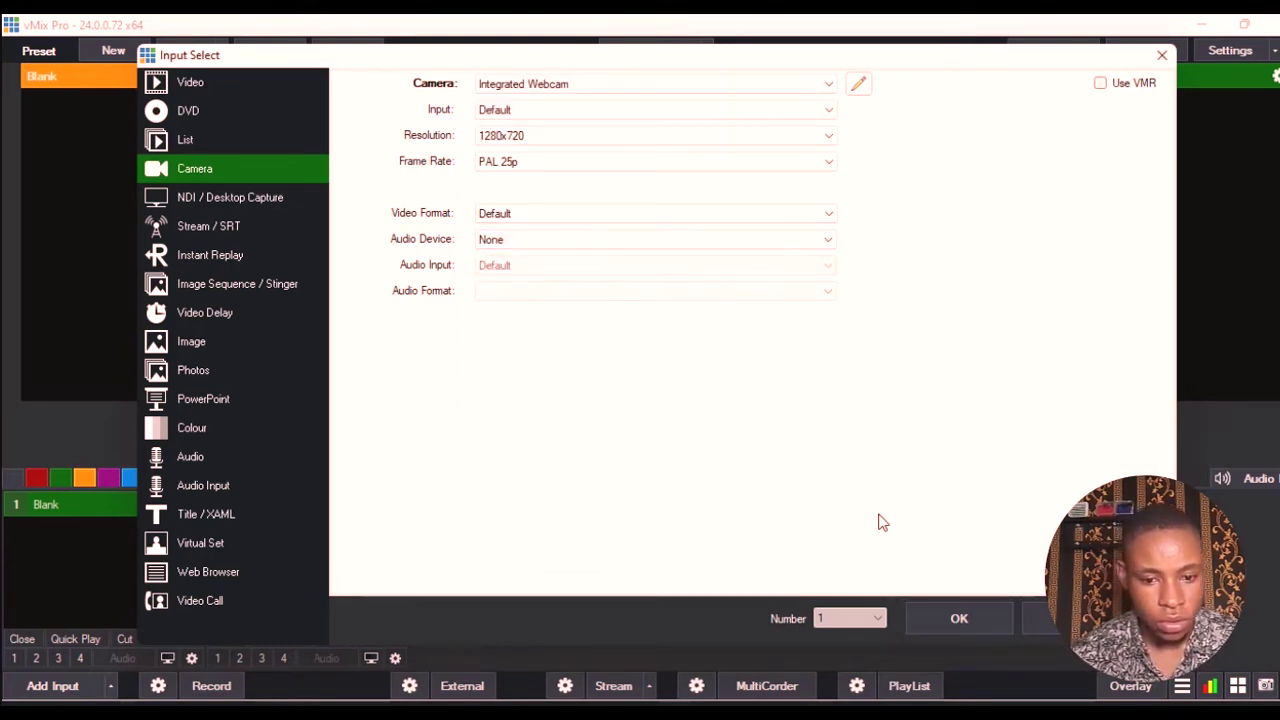
click(914, 616)
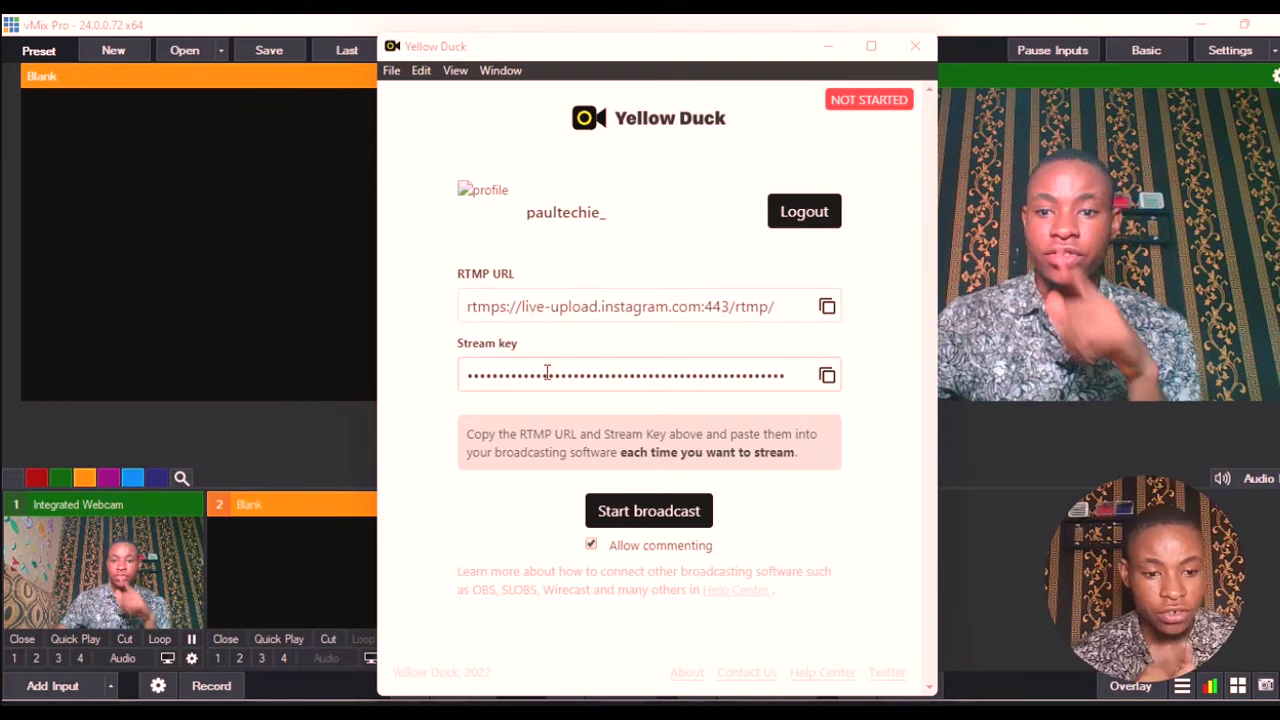
- Reset vMix's stream destination to None, then to Custom RTMP Server, and switch to Yellow Duck
click(367, 430)
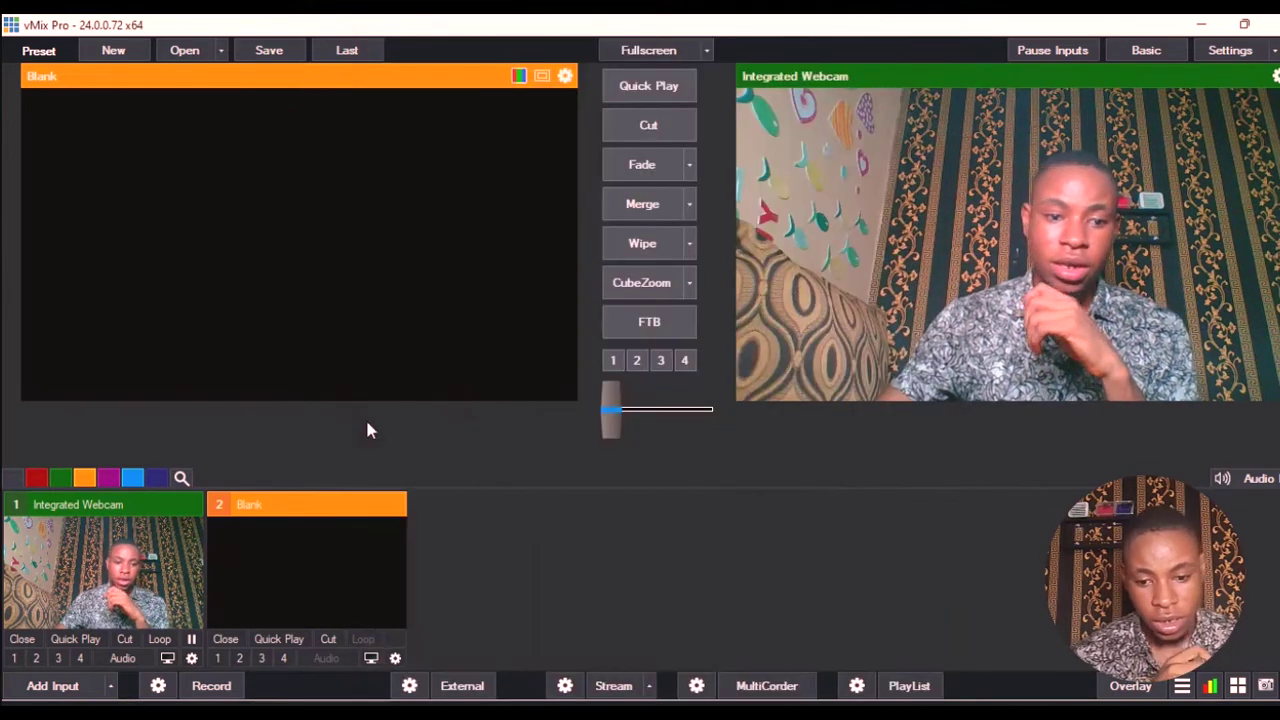
click(566, 686)
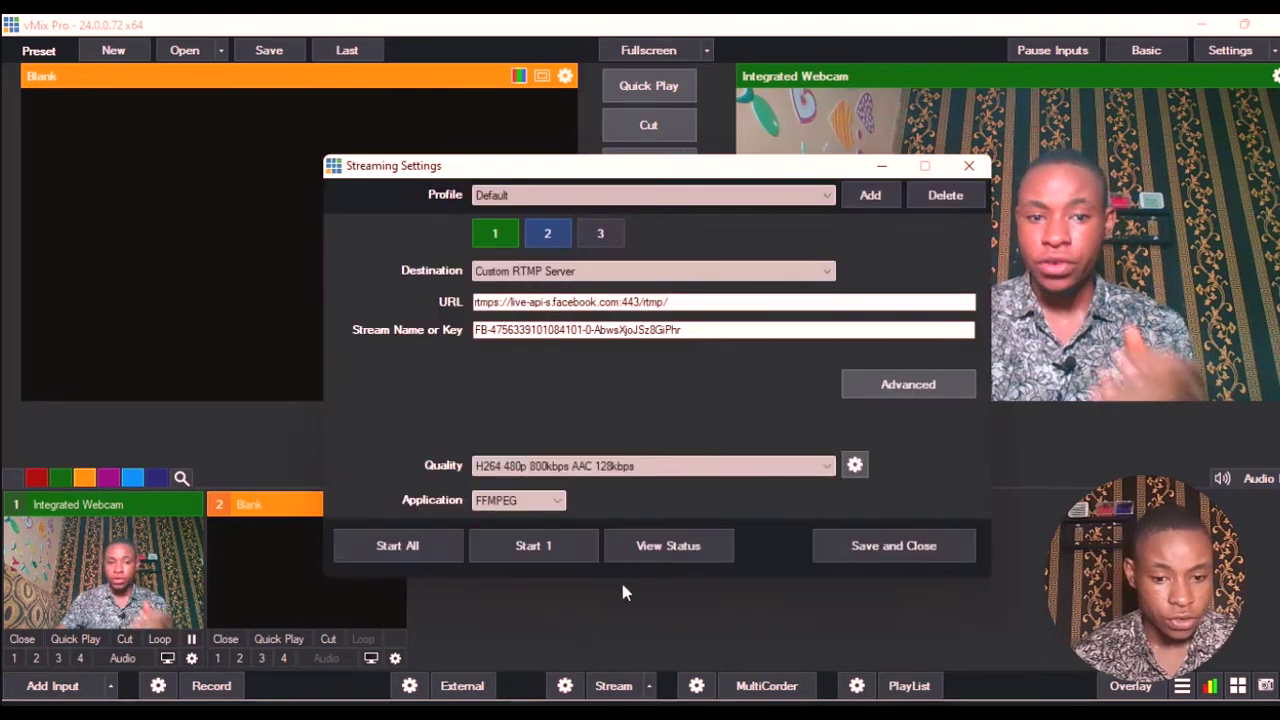
click(545, 273)
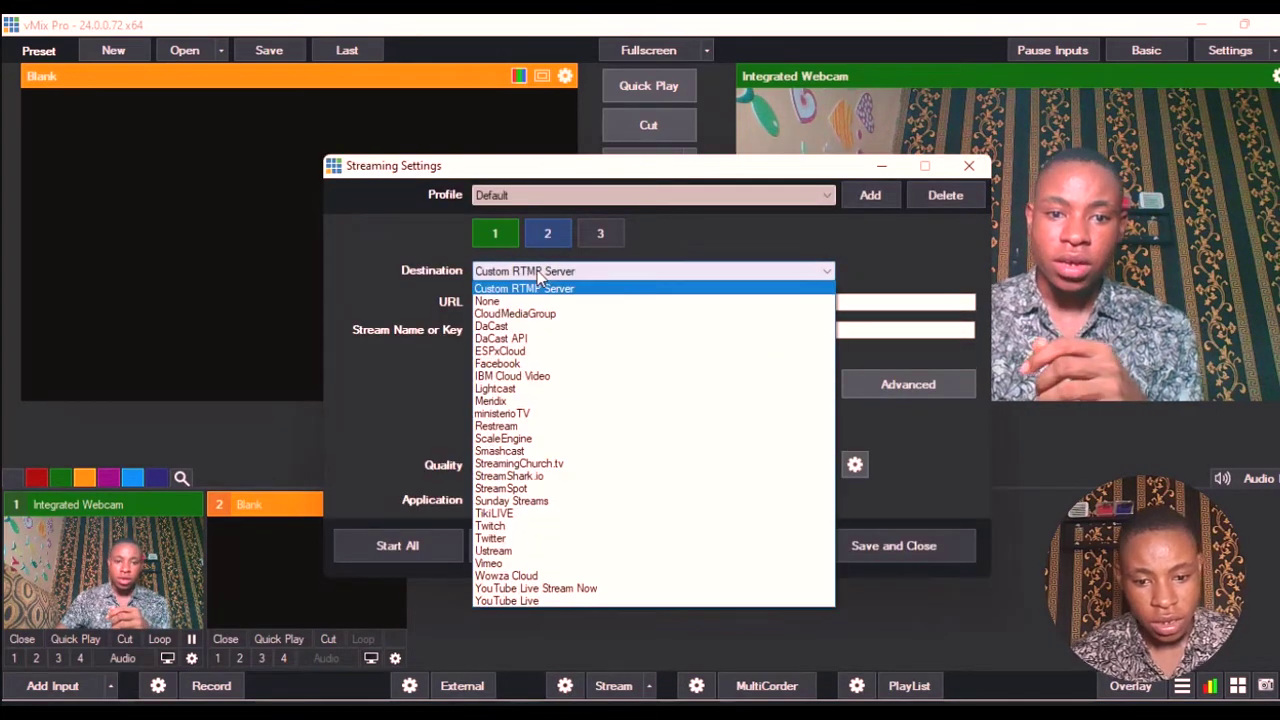
click(526, 300)
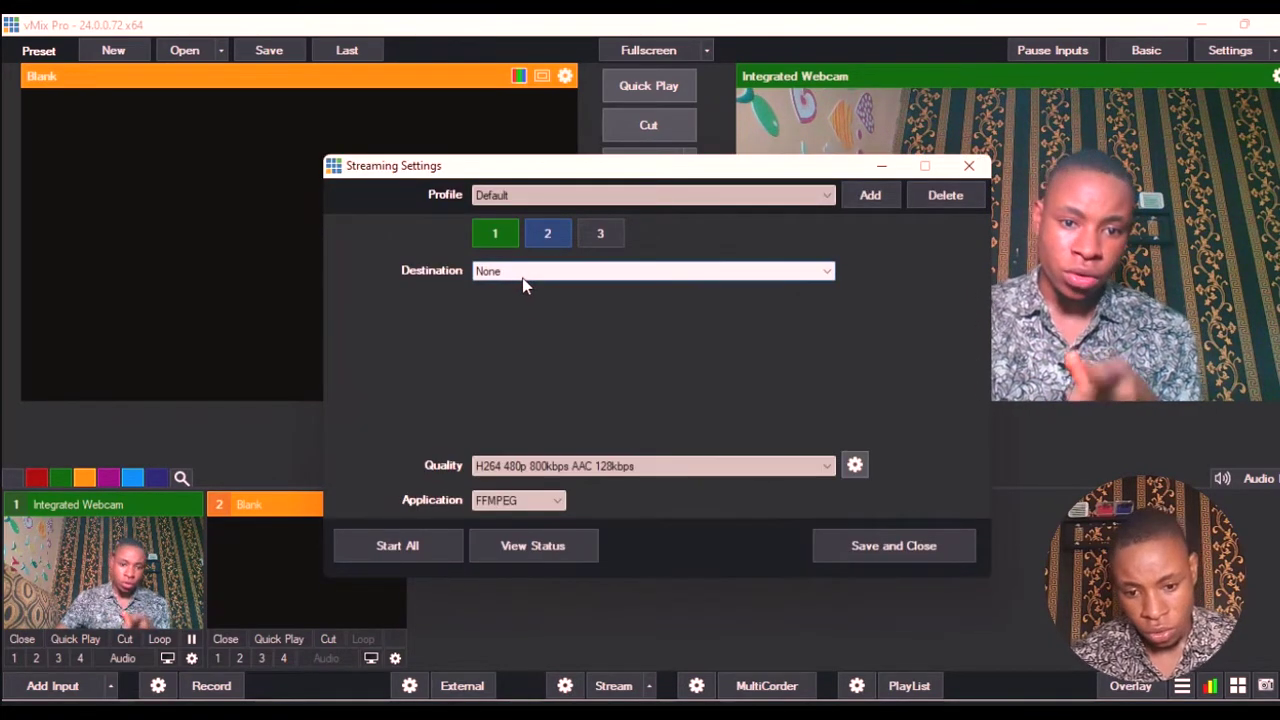
click(522, 278)
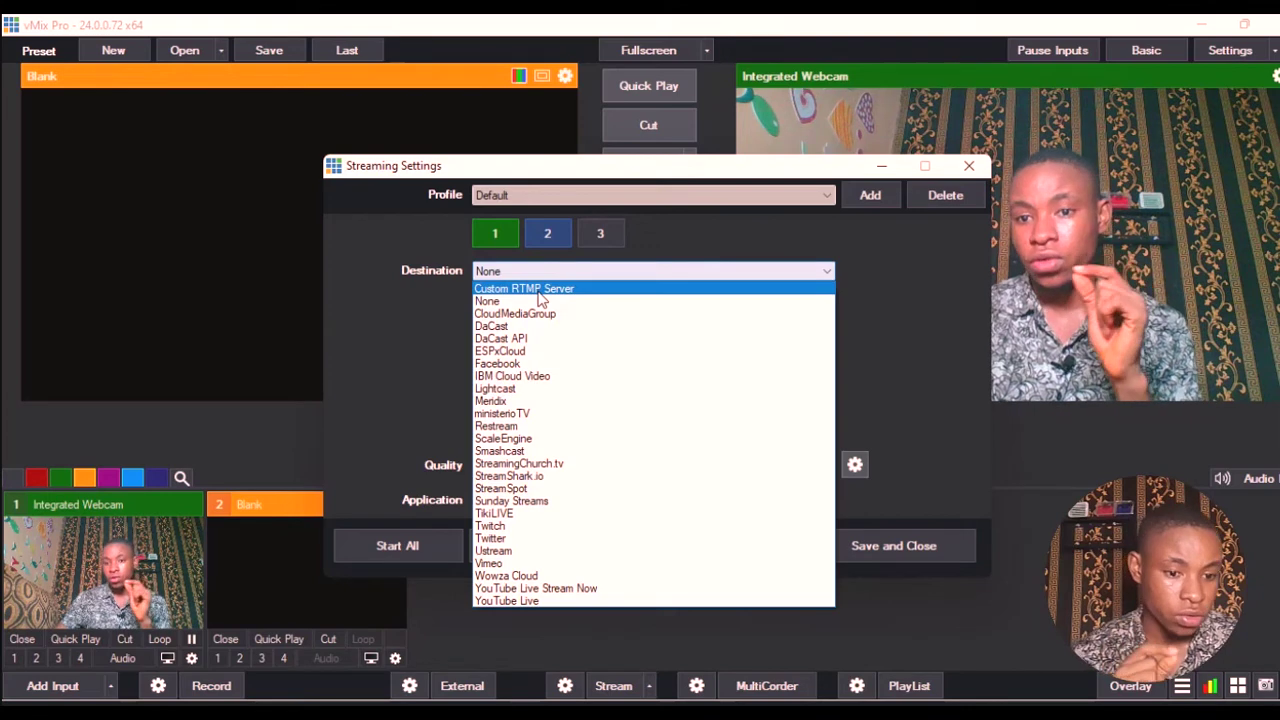
click(539, 290)
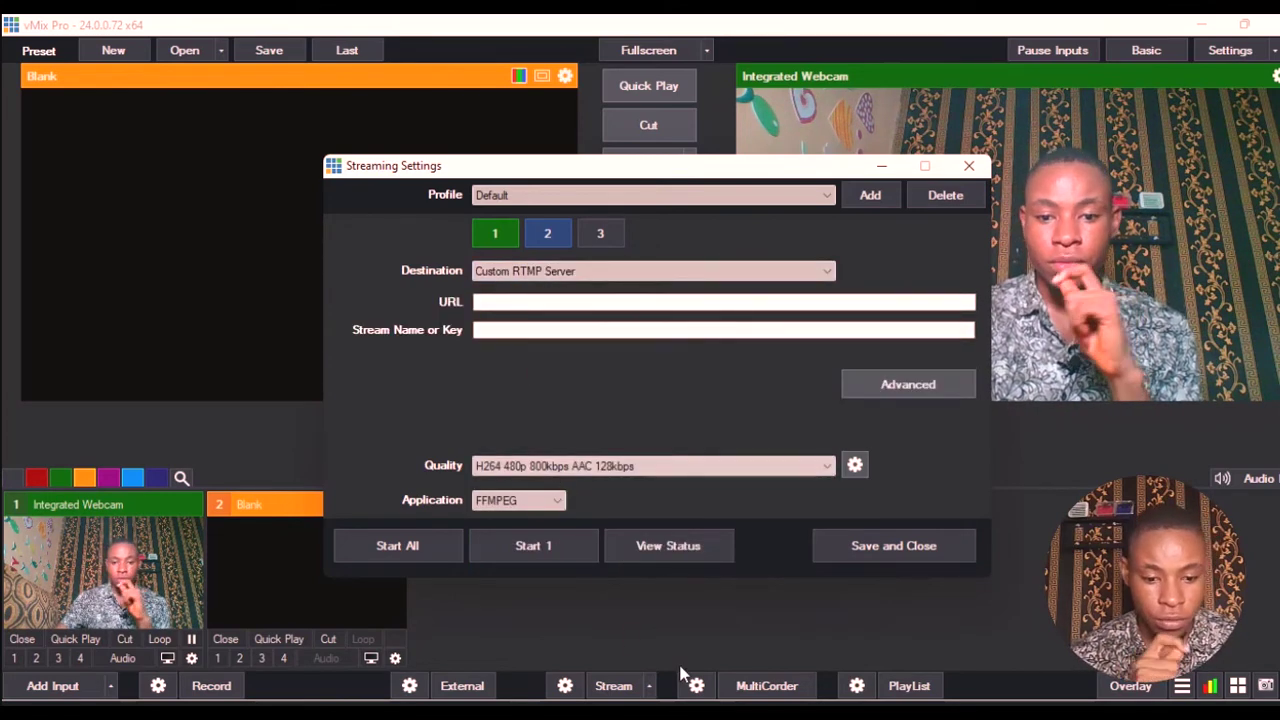
key(alt+Tab)
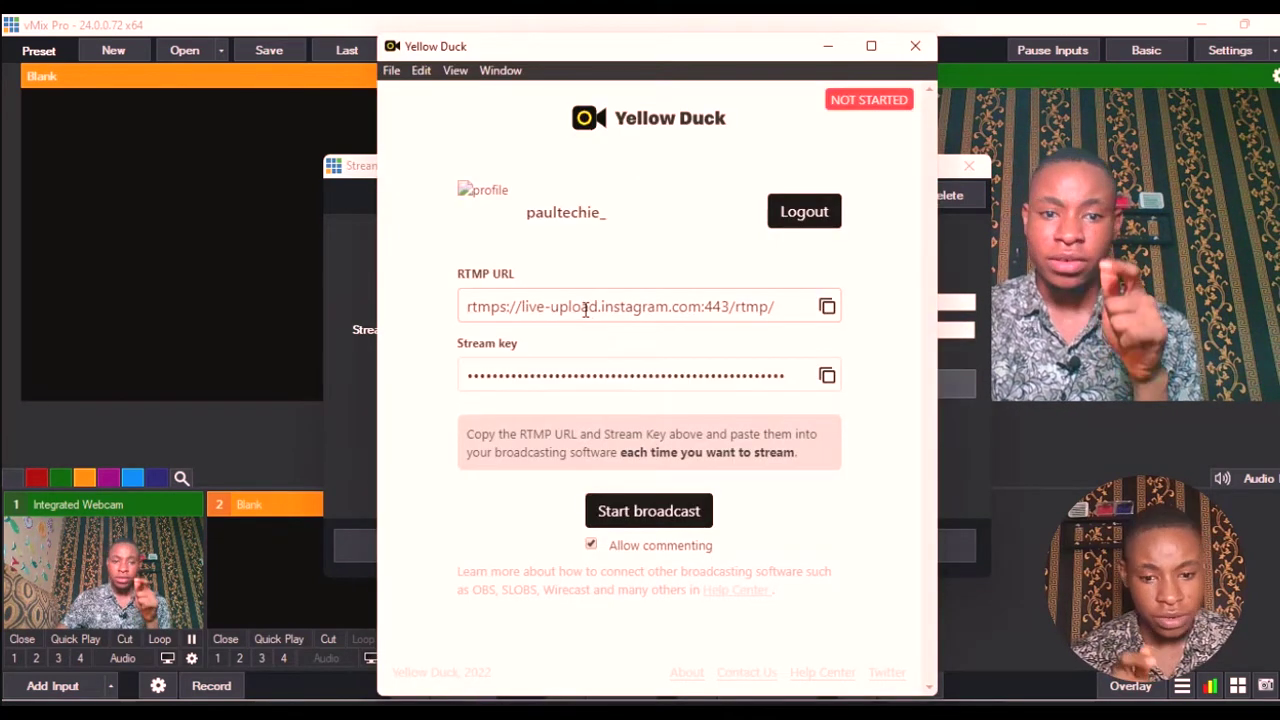
- Copy the Instagram RTMP URL rtmps://live-upload.instagram.com:443/rtmp/ from Yellow Duck into vMix's URL field
click(827, 310)
click(360, 280)
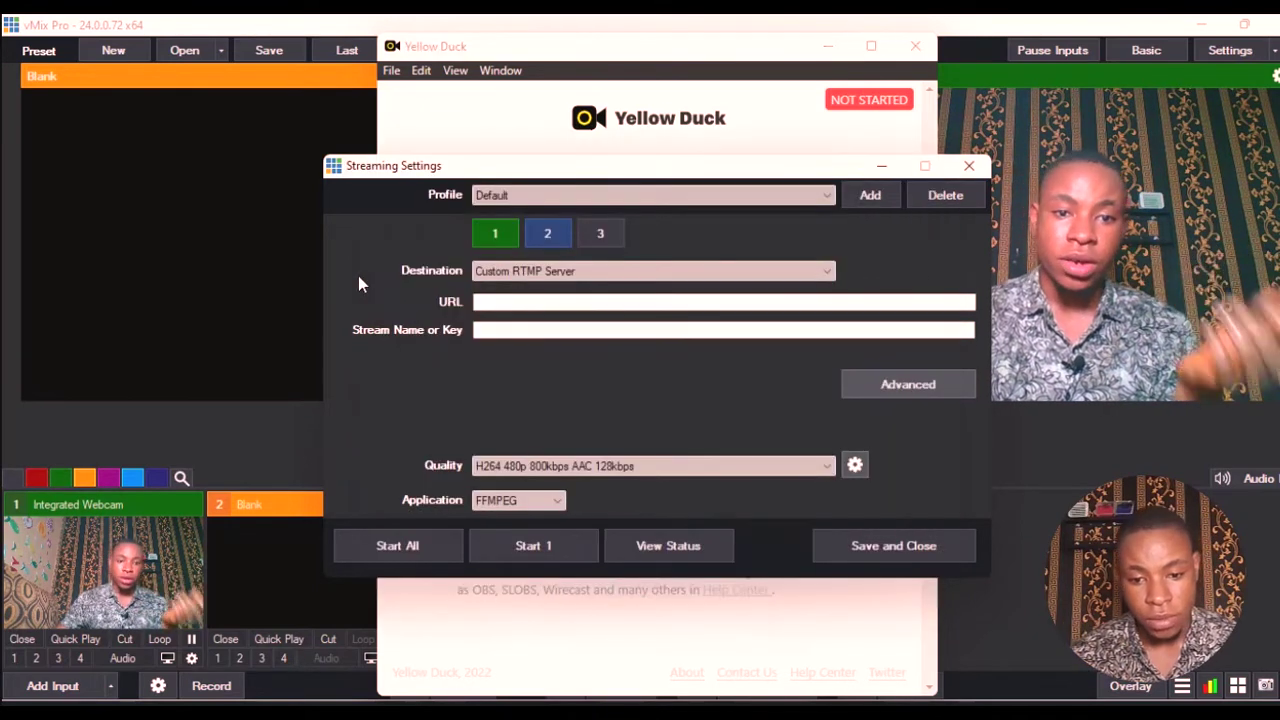
click(572, 300)
key(ctrl+v)
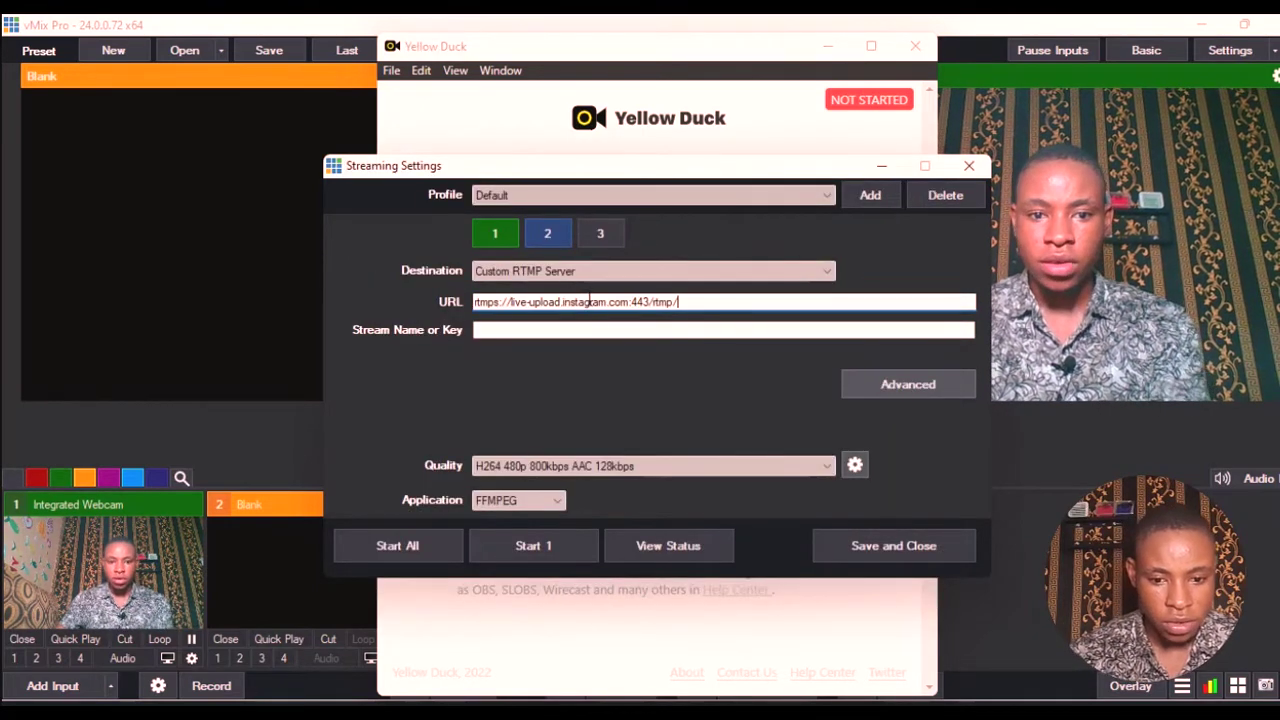
- Copy the Instagram stream key from Yellow Duck into the Stream Name or Key field
click(478, 119)
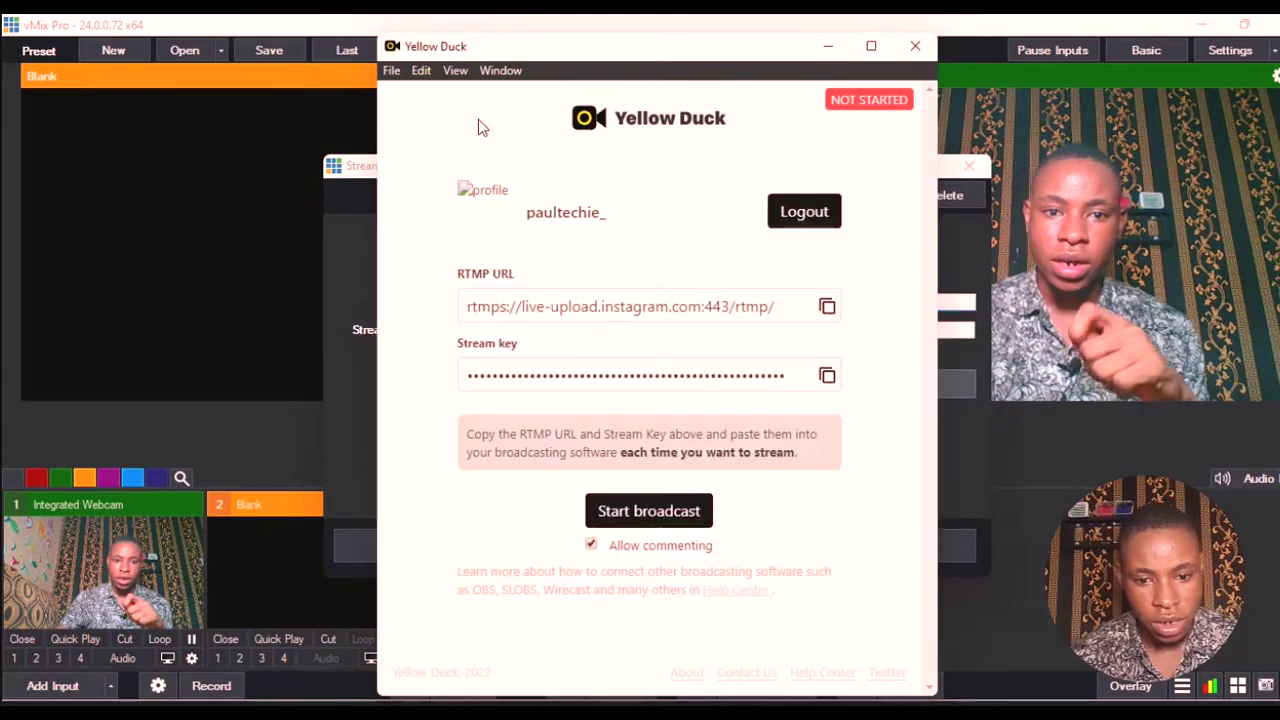
click(828, 378)
click(354, 277)
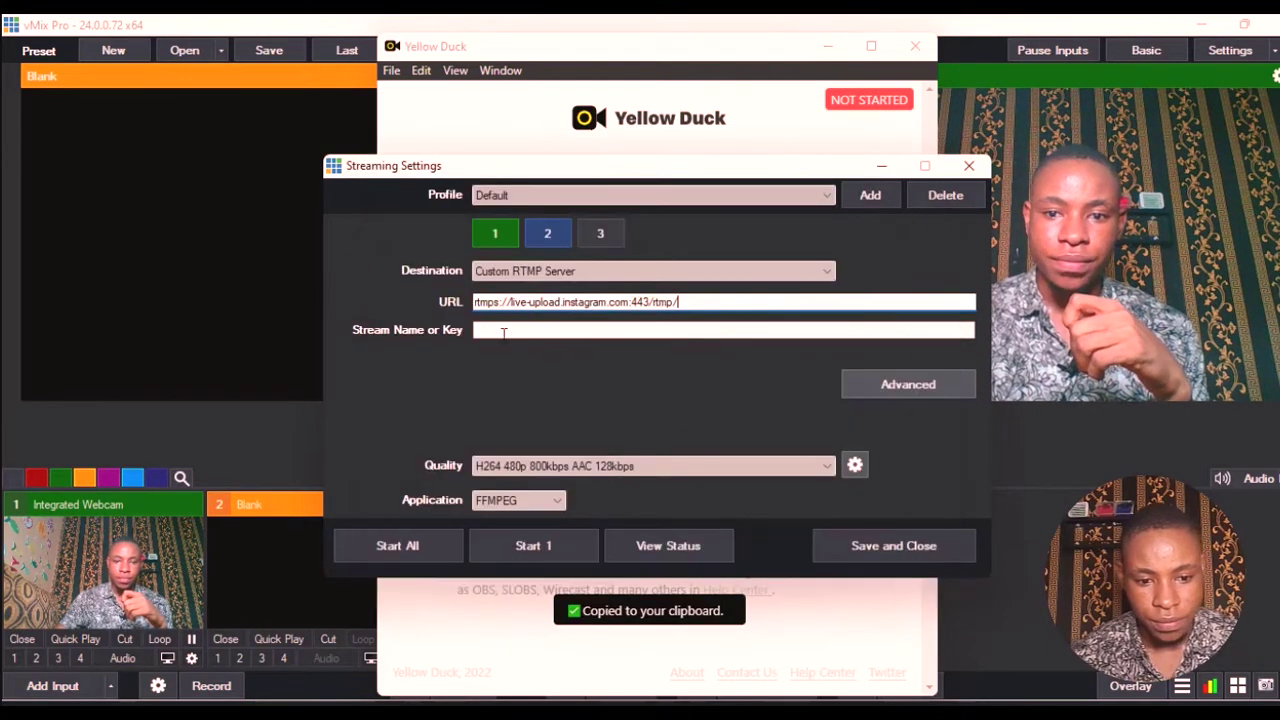
click(505, 329)
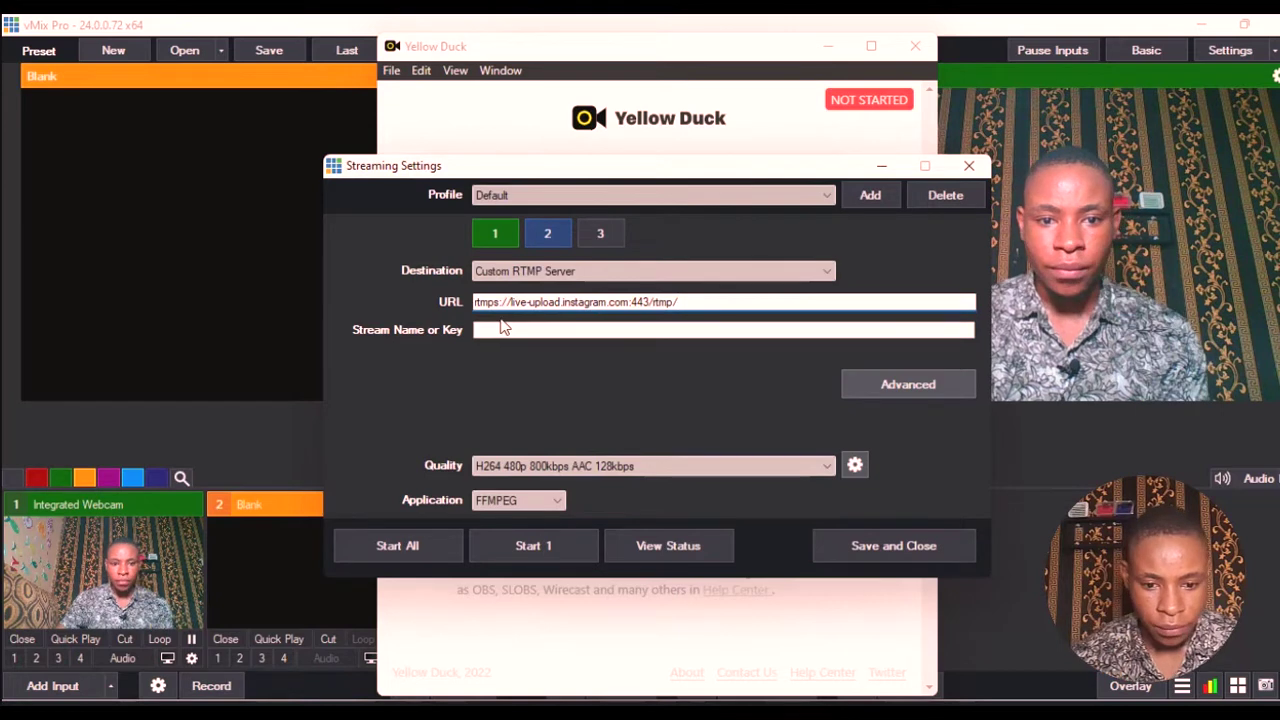
key(ctrl+v)
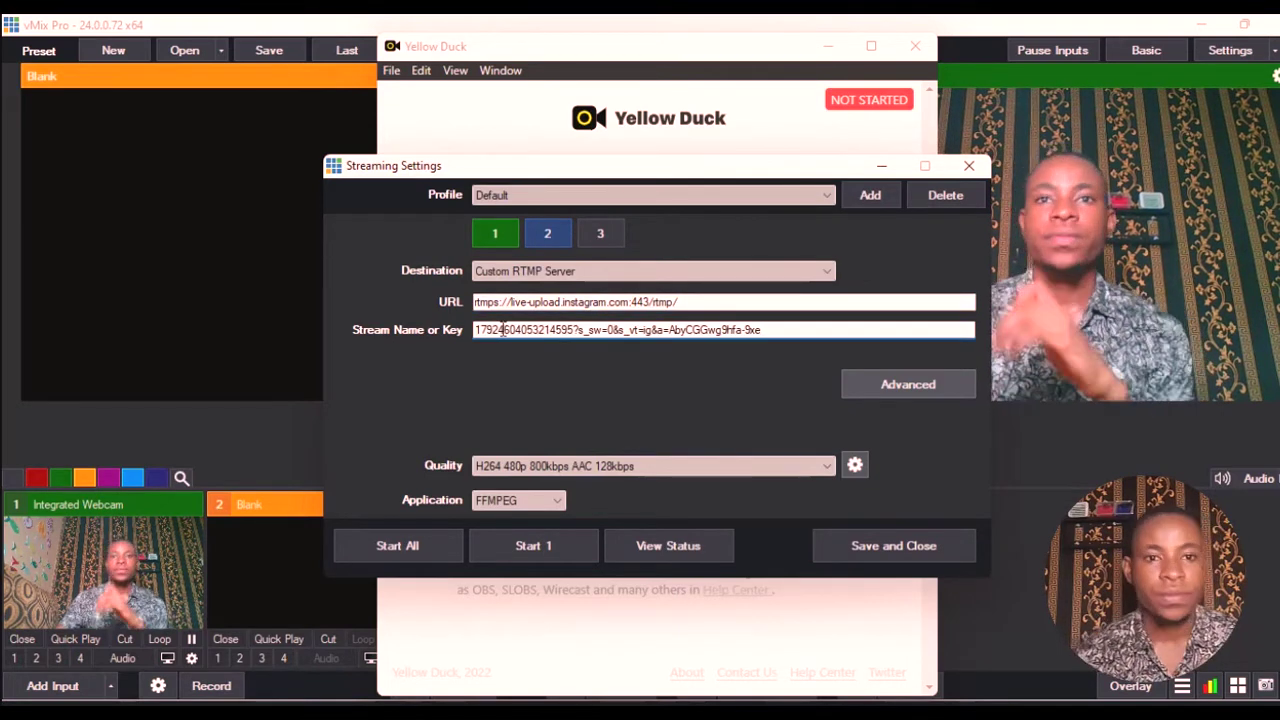
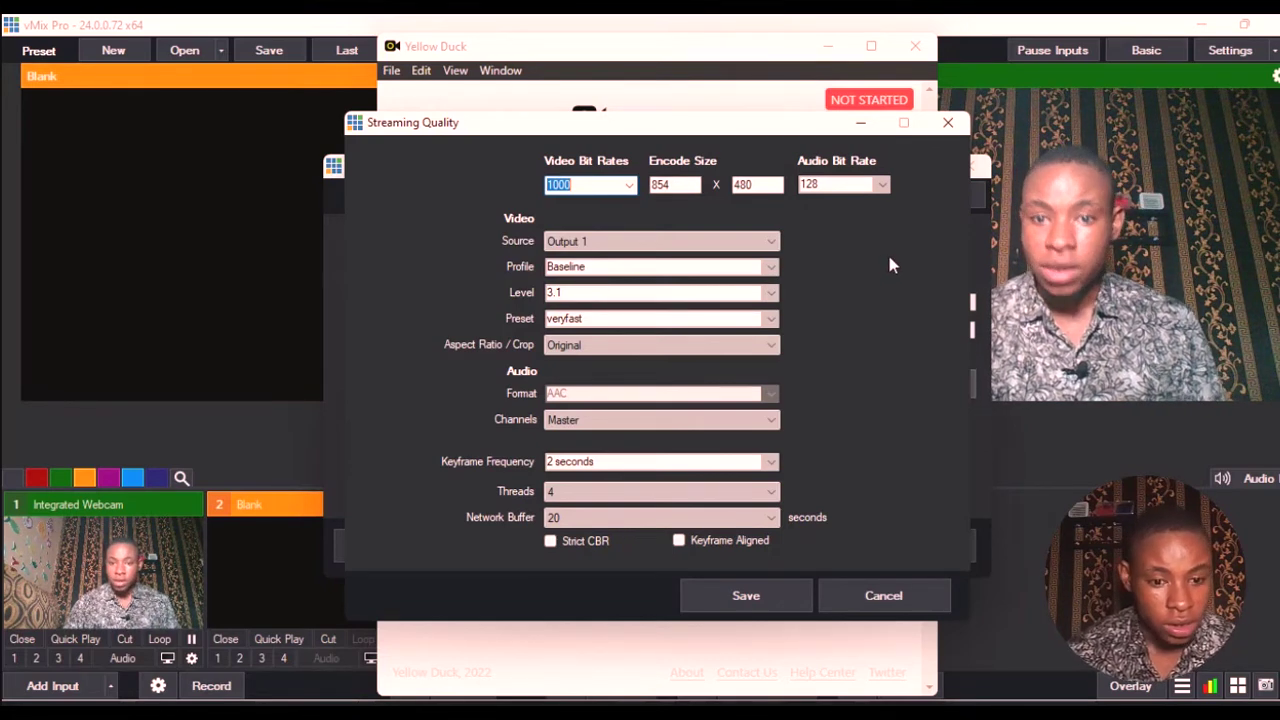
- Keep the audio bit rate at 128 kbps and save the 480p, 1 Mbps streaming quality
click(883, 187)
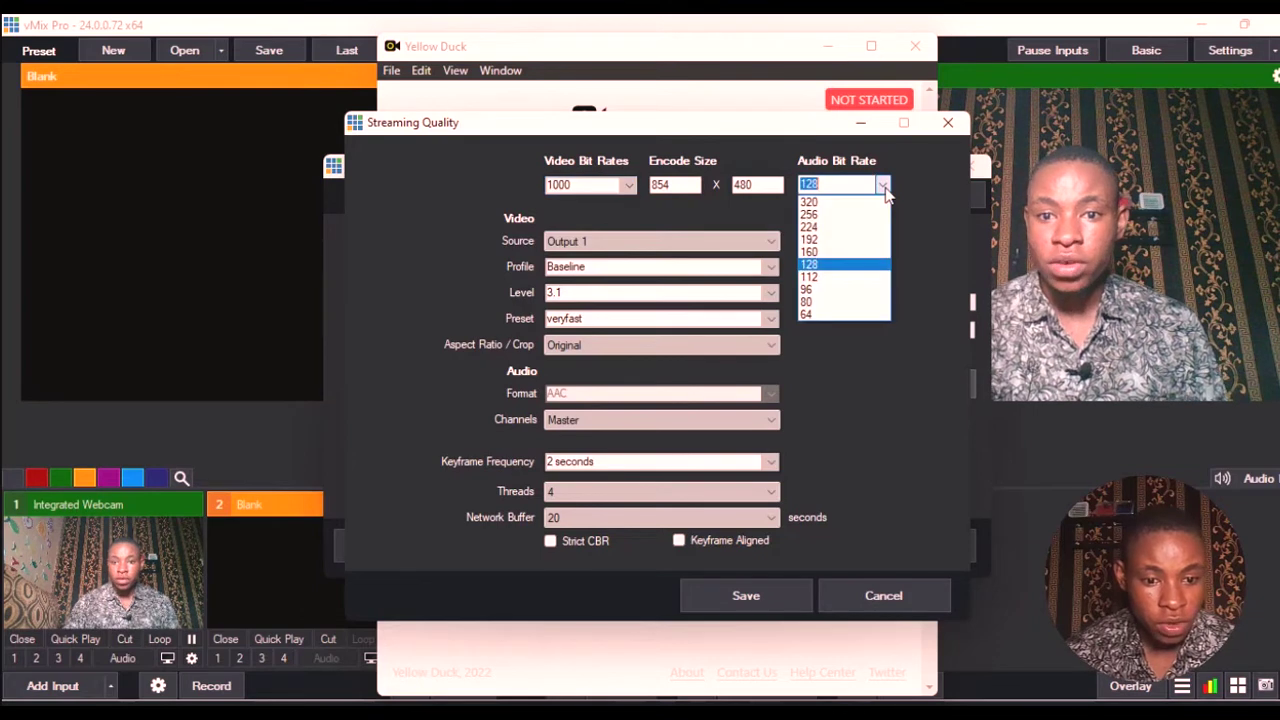
click(929, 237)
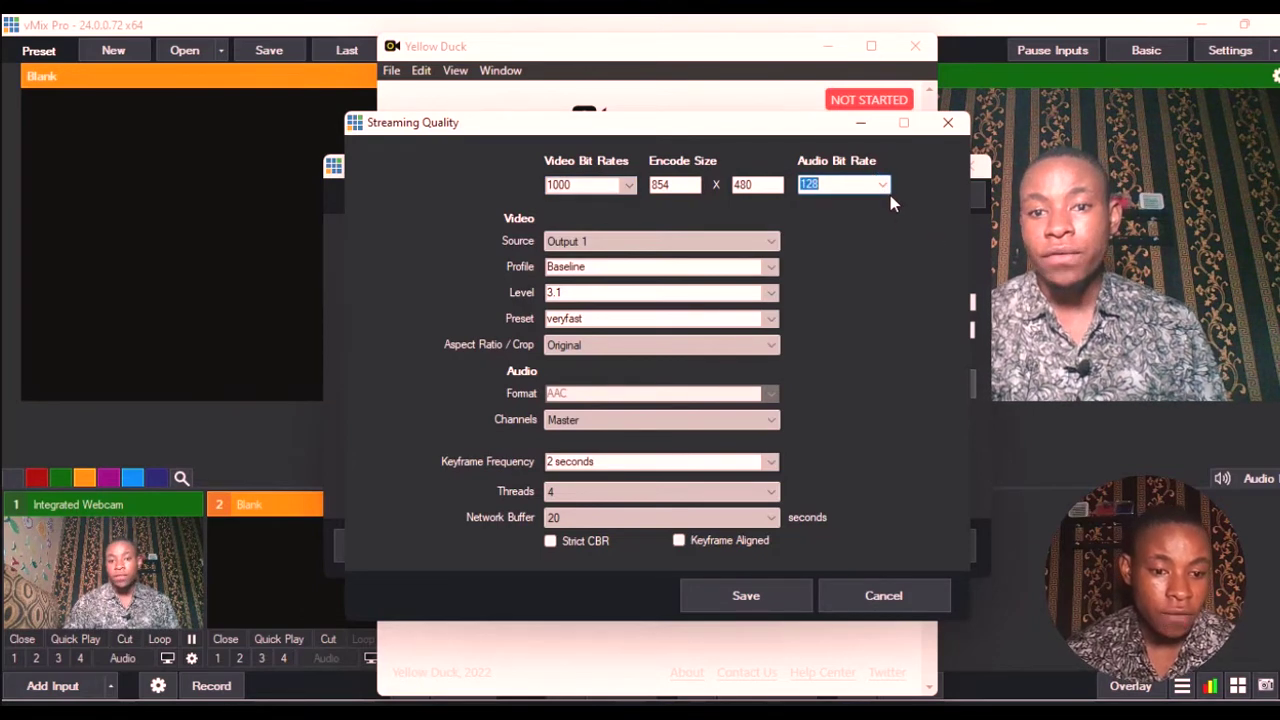
click(883, 187)
click(926, 212)
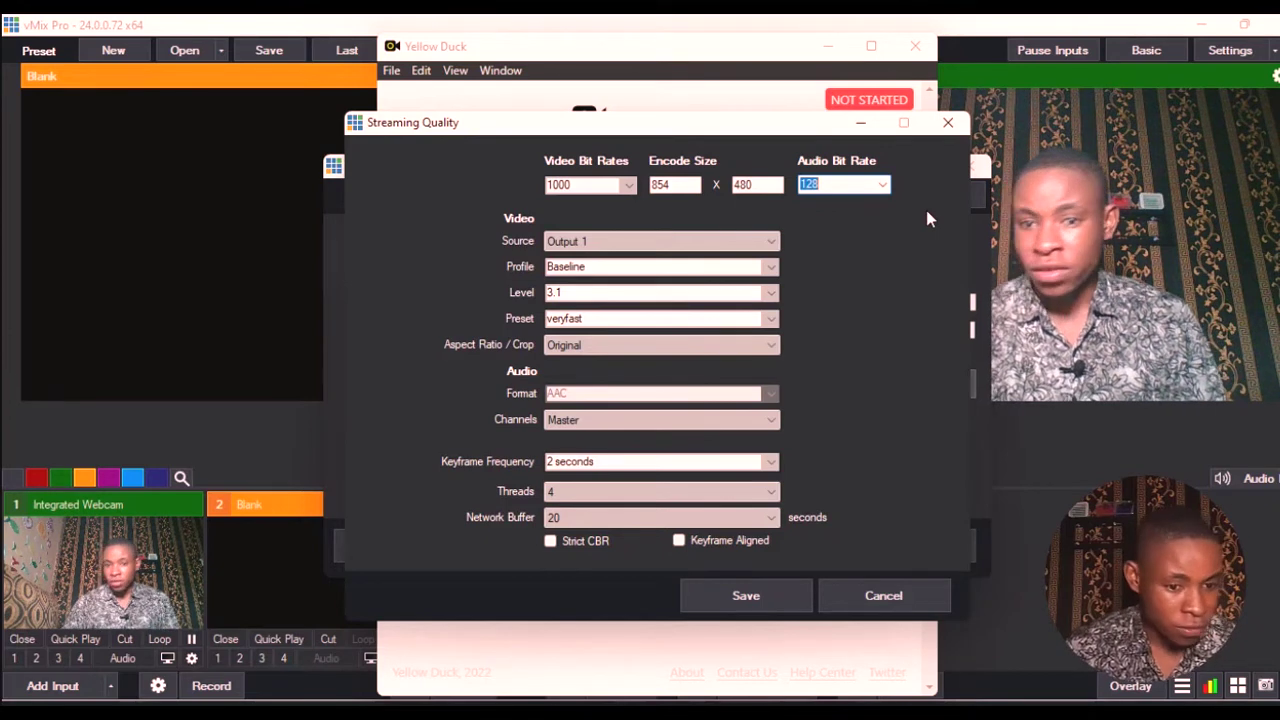
click(883, 187)
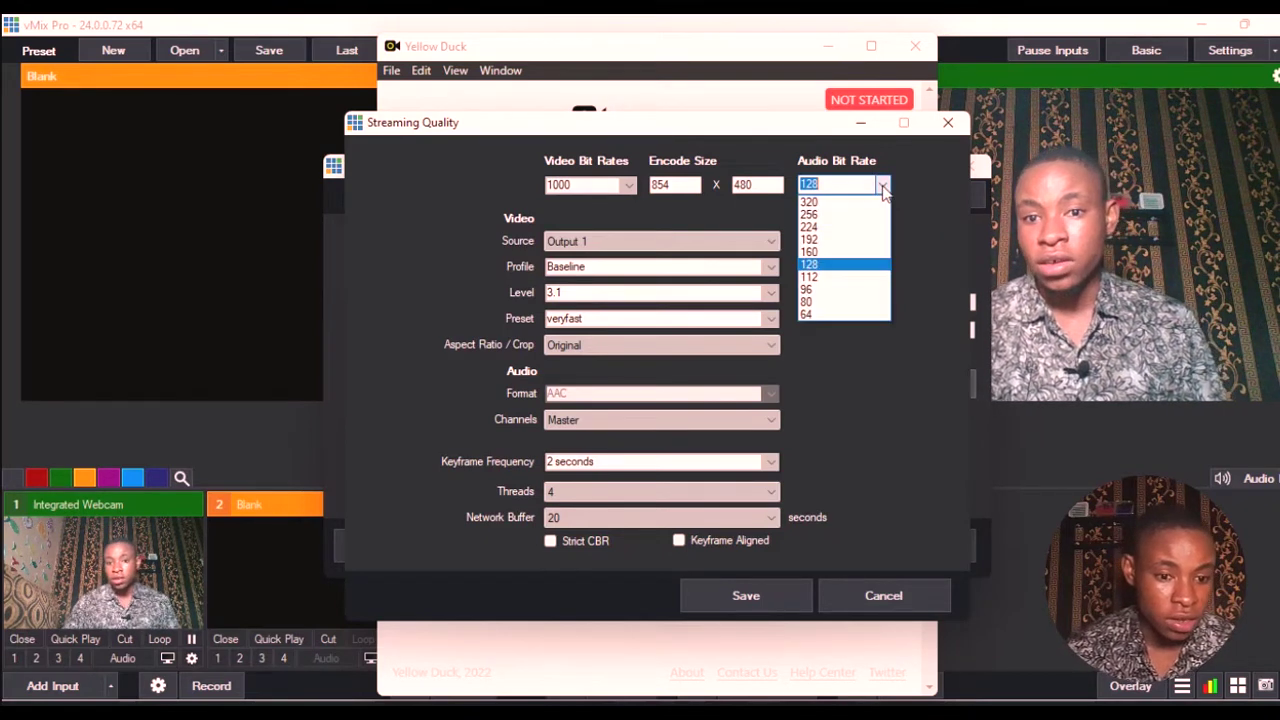
click(910, 210)
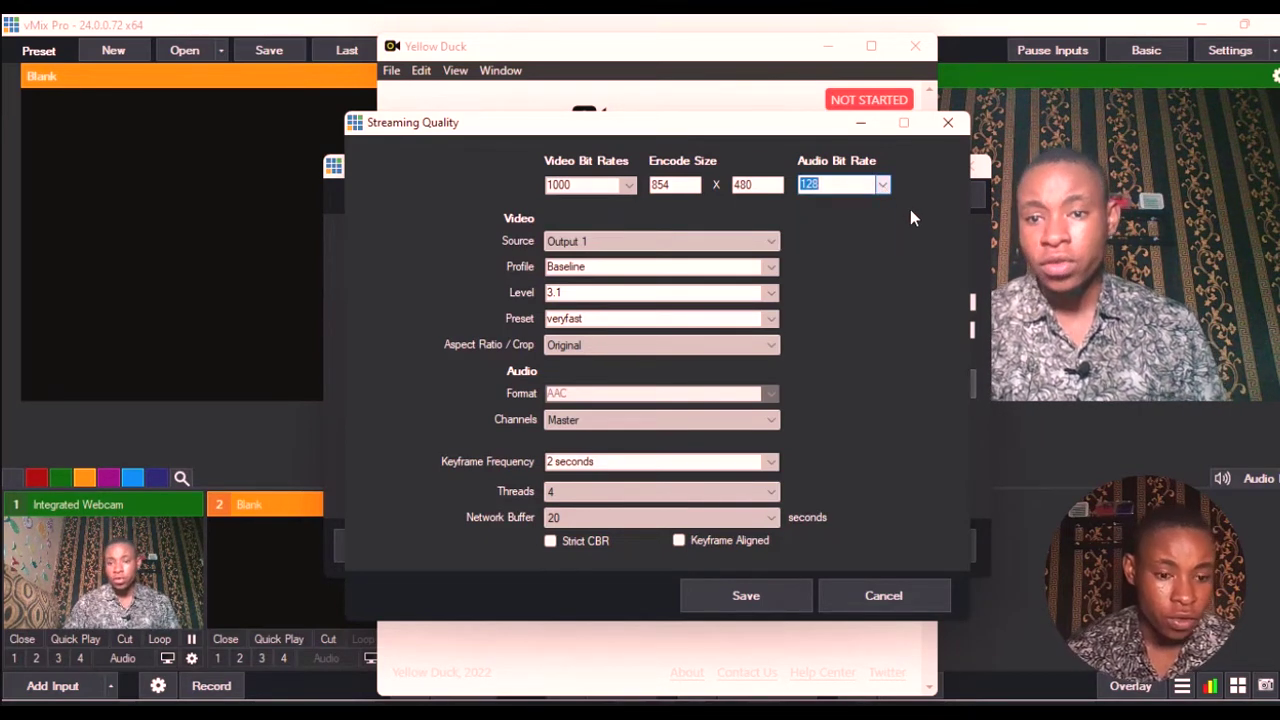
click(883, 187)
click(883, 188)
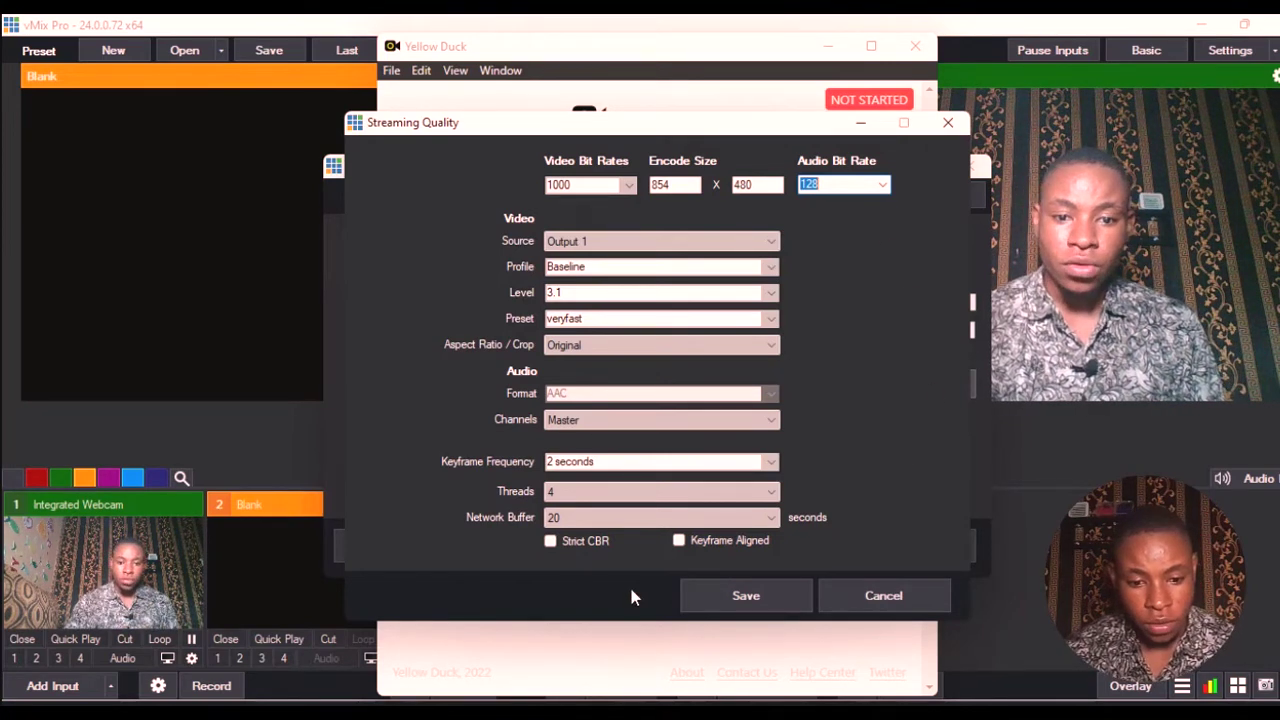
click(742, 596)
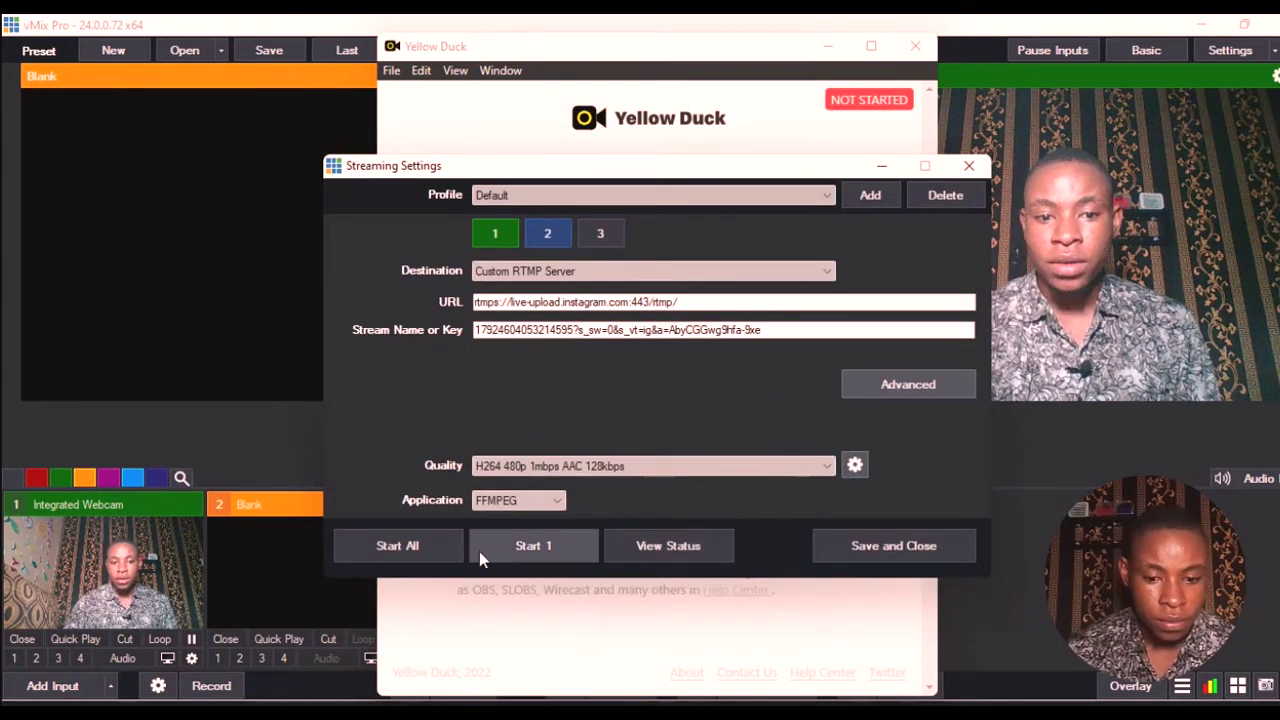
- Start stream 1 to the Instagram RTMP server and bring Yellow Duck forward
click(519, 545)
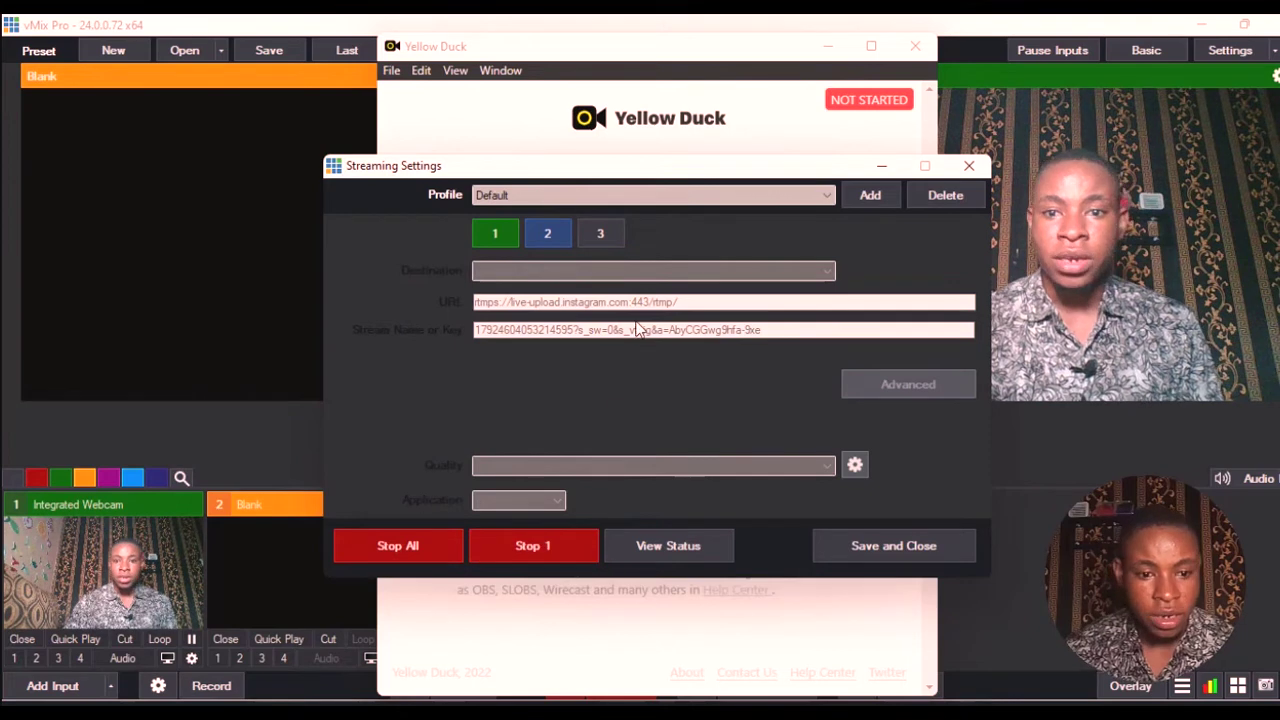
click(743, 121)
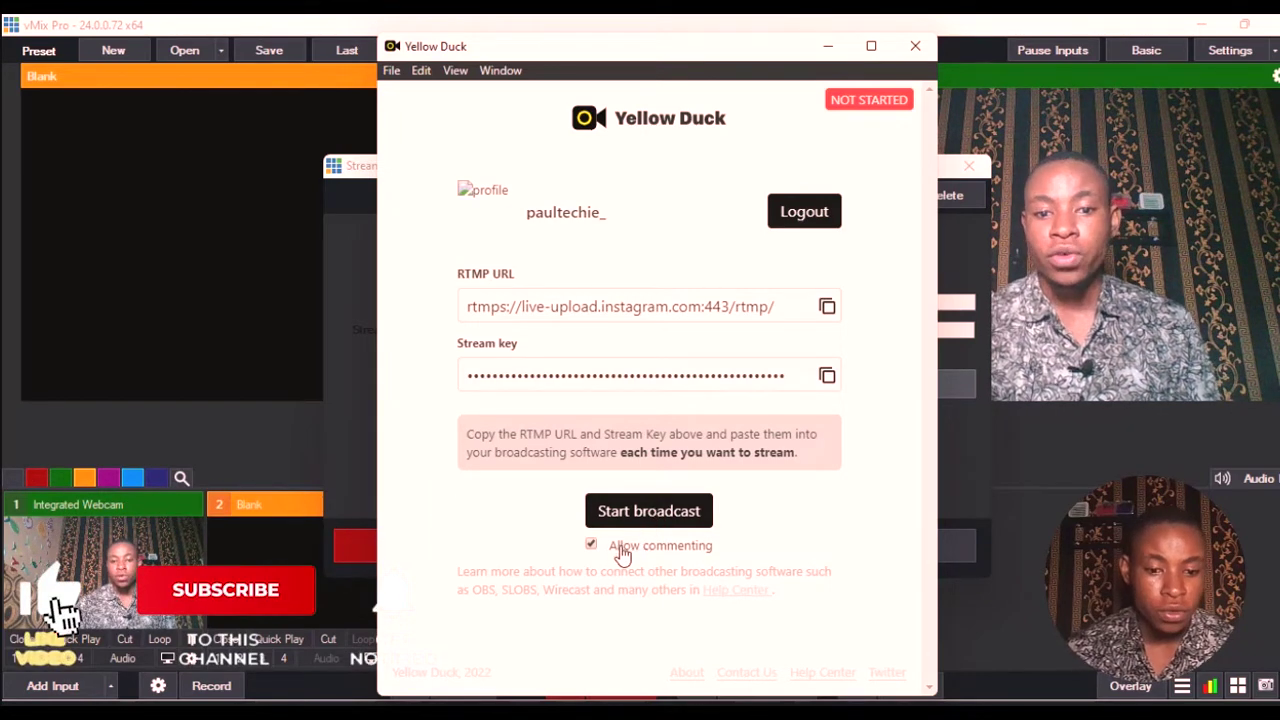
- Turn off Allow commenting and start the Yellow Duck broadcast until it shows LIVE
click(591, 545)
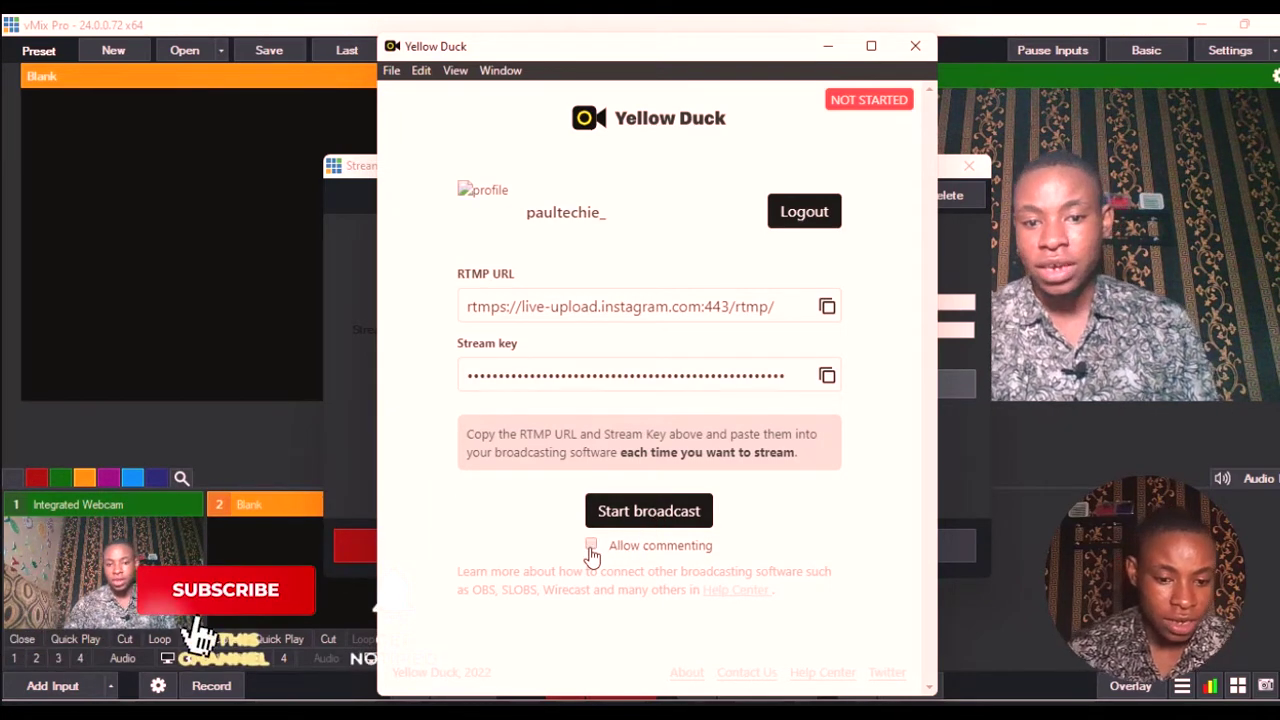
click(591, 545)
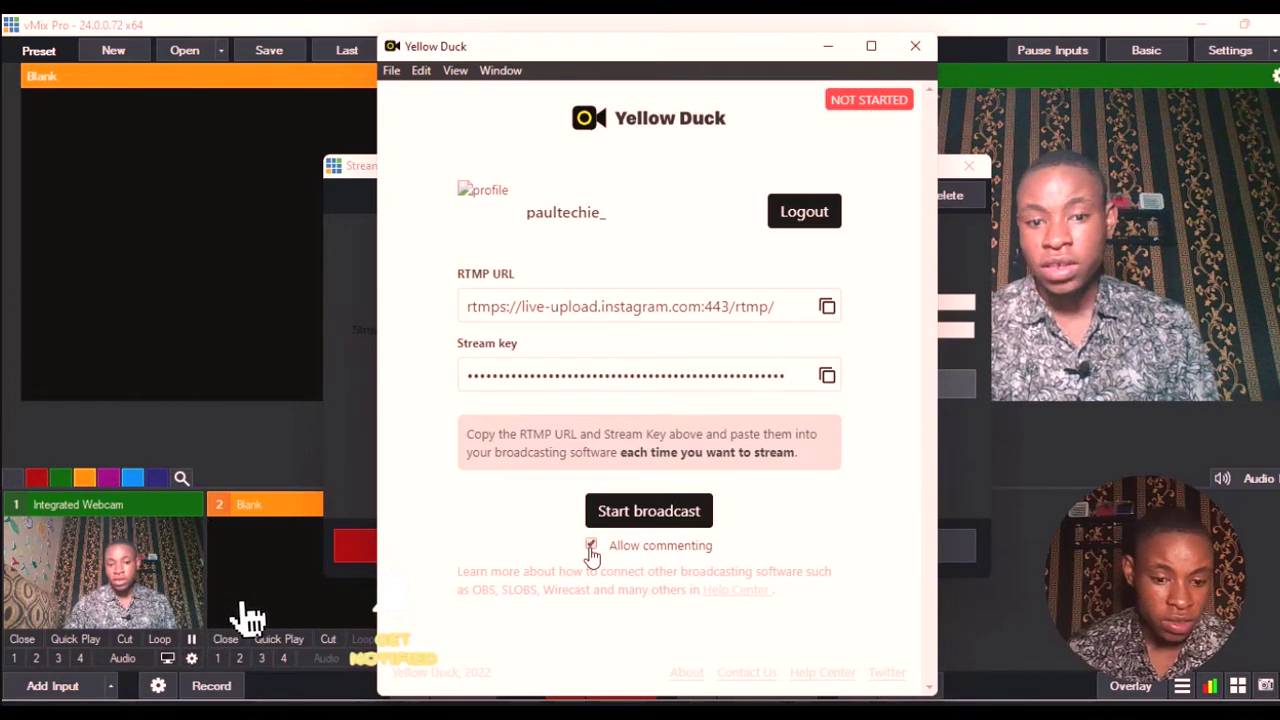
click(591, 545)
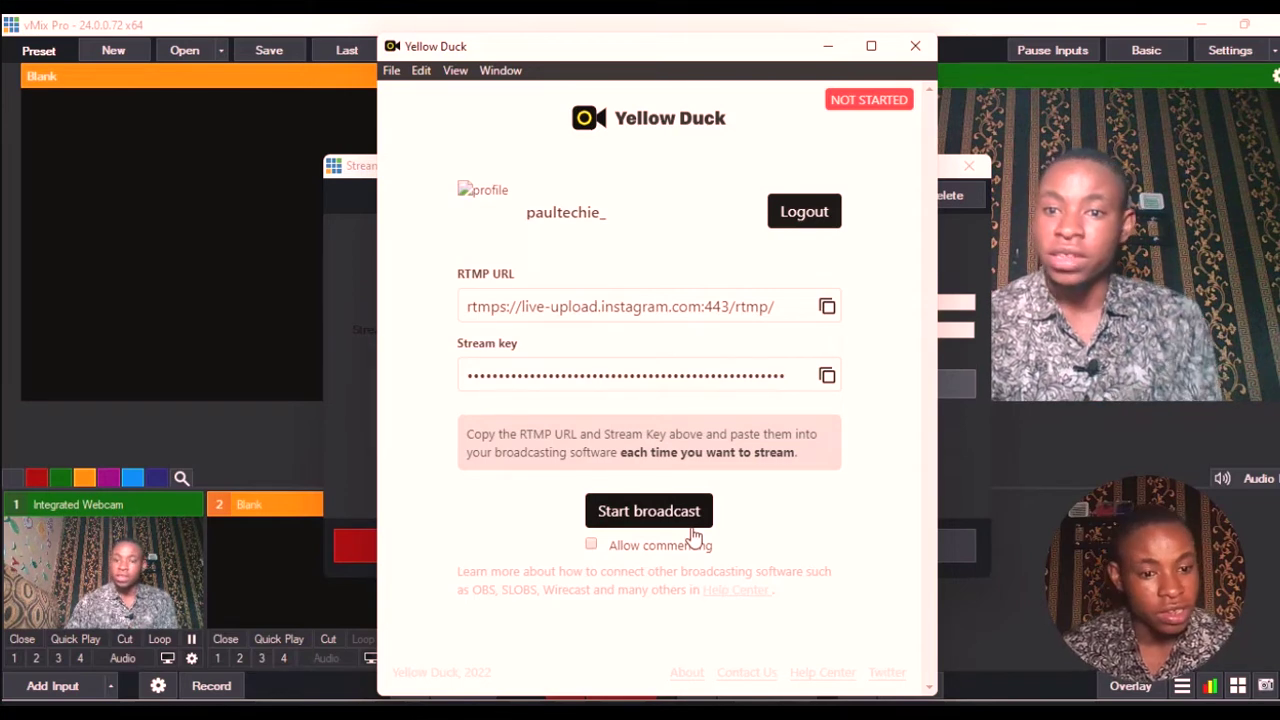
click(642, 524)
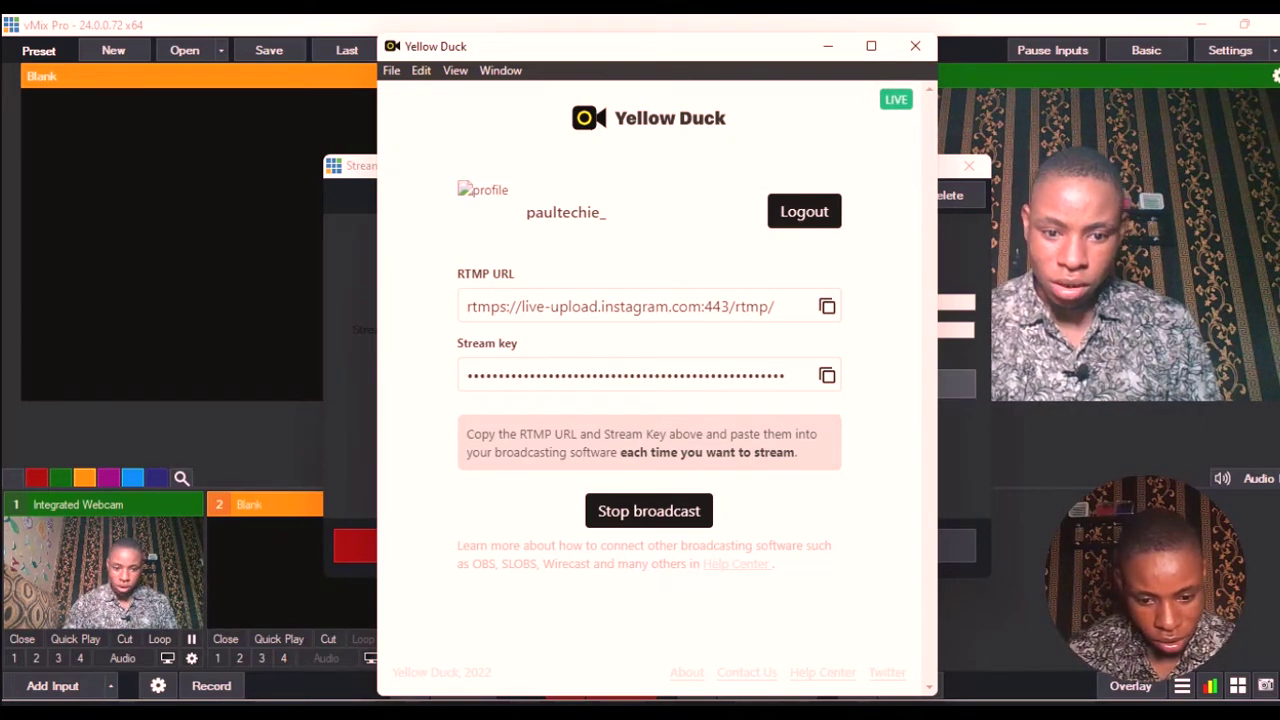
key(super)
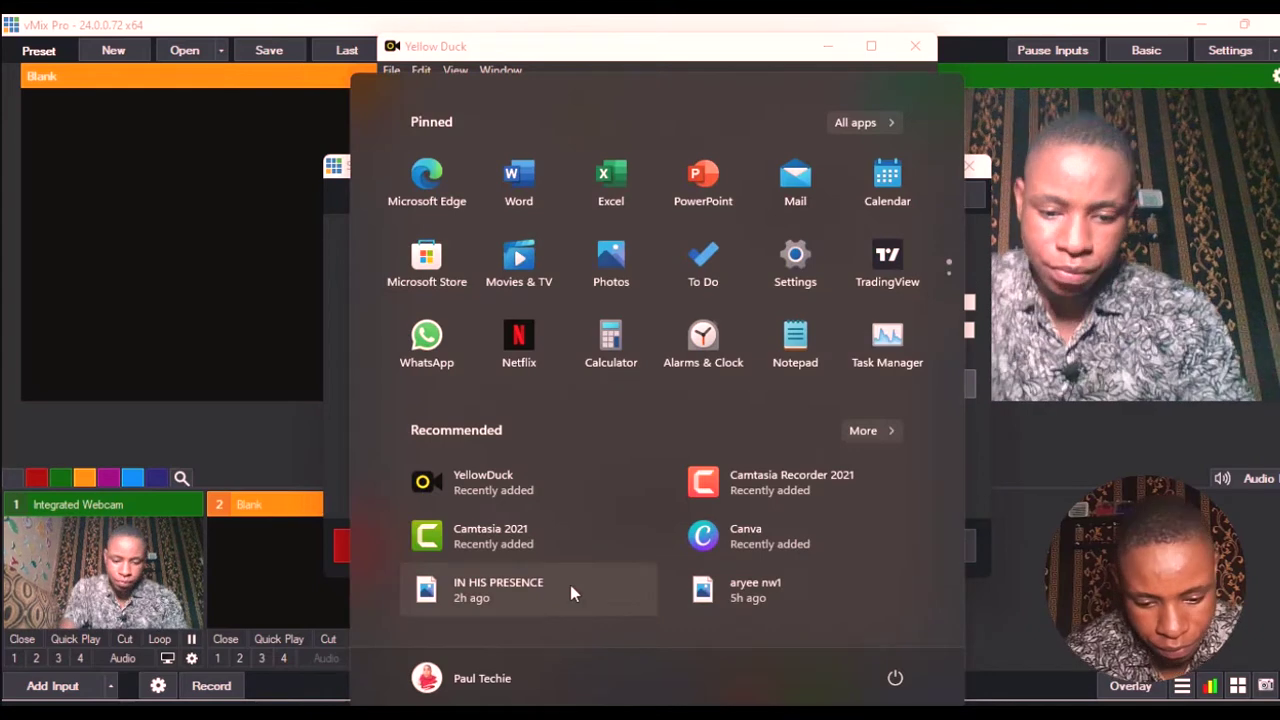
- Launch Chrome and go to your Instagram profile page at instagram.com
text(chrome)
key(Return)
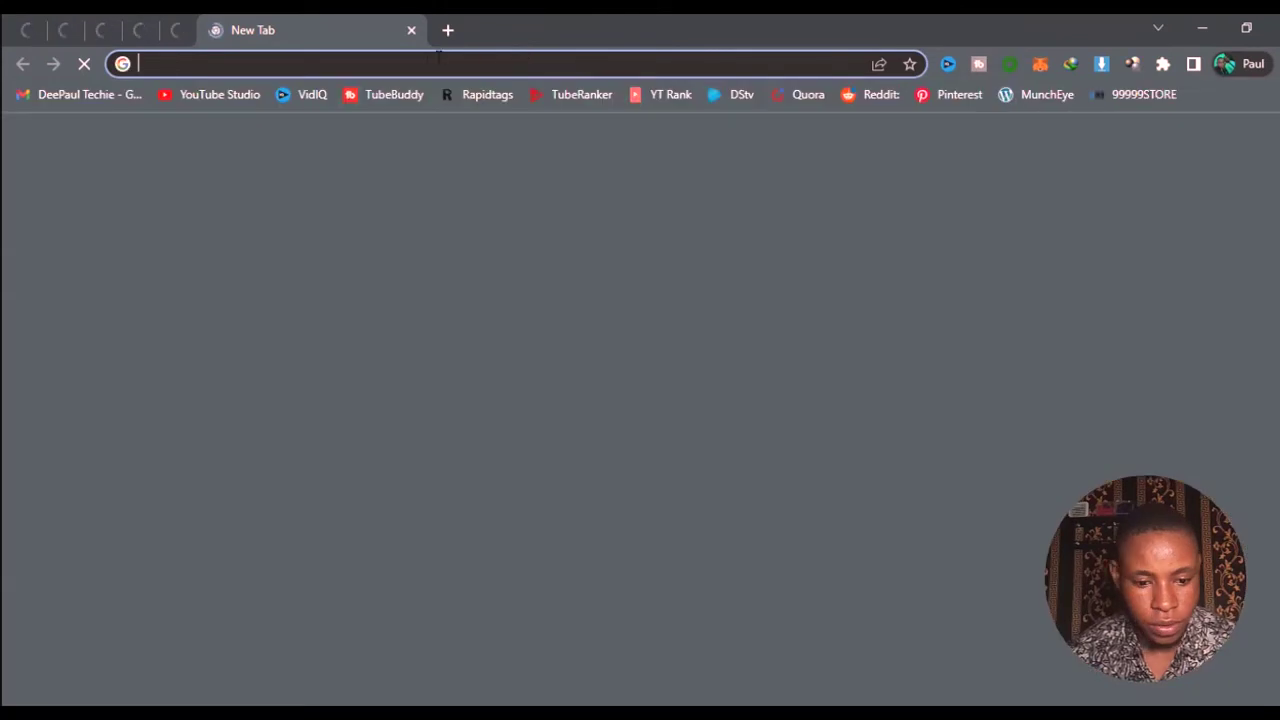
click(538, 62)
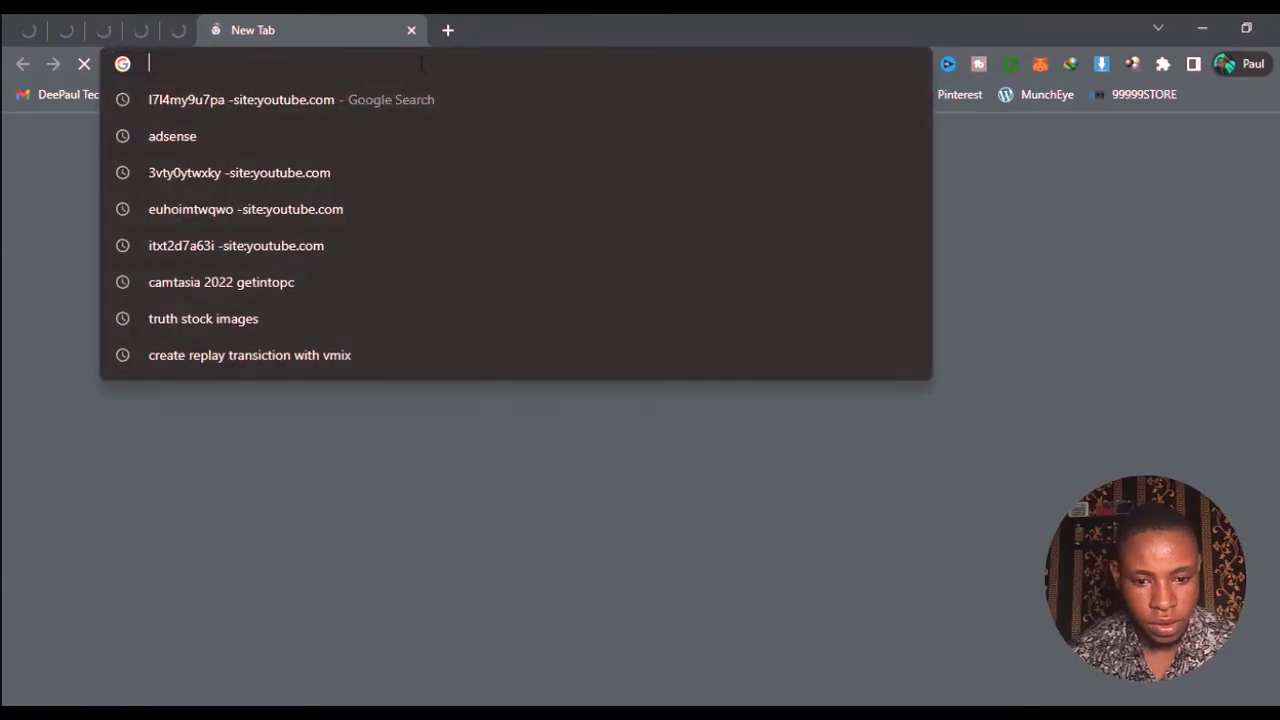
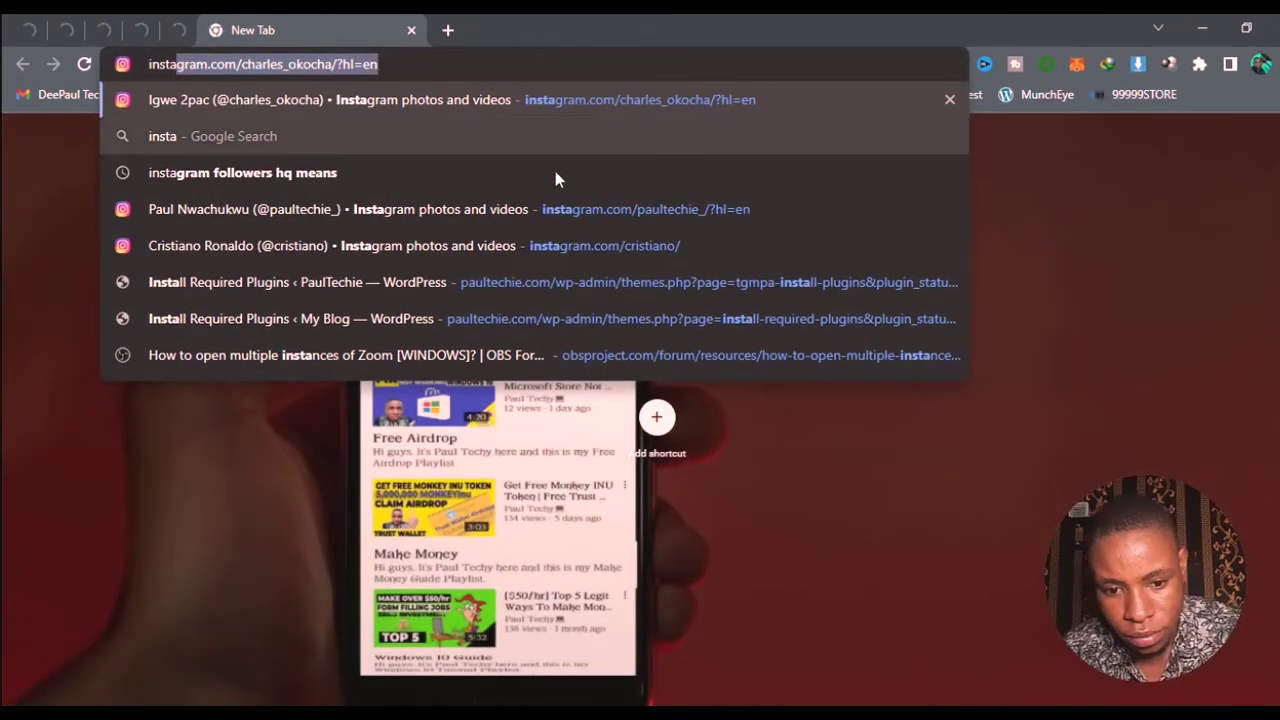
click(576, 211)
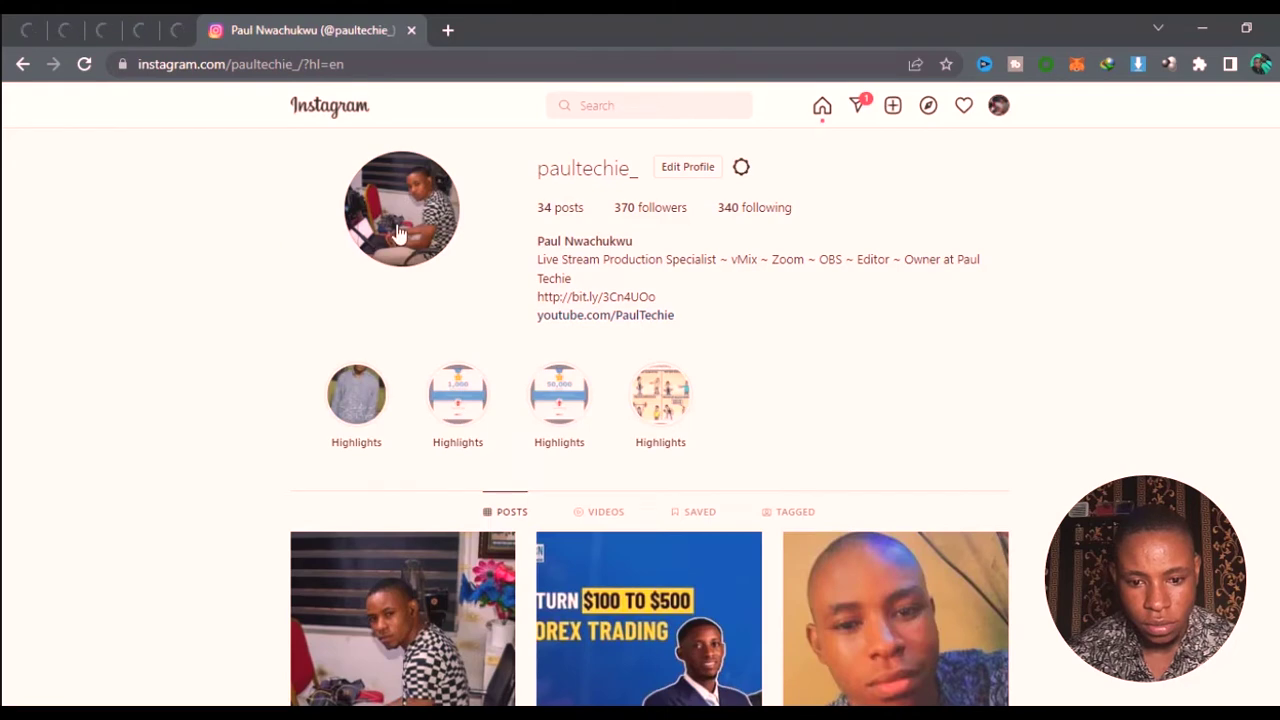
- Pick your own live account from the recent Instagram searches to open its broadcast
scroll(266, 254, down, 3)
scroll(779, 139, up, 3)
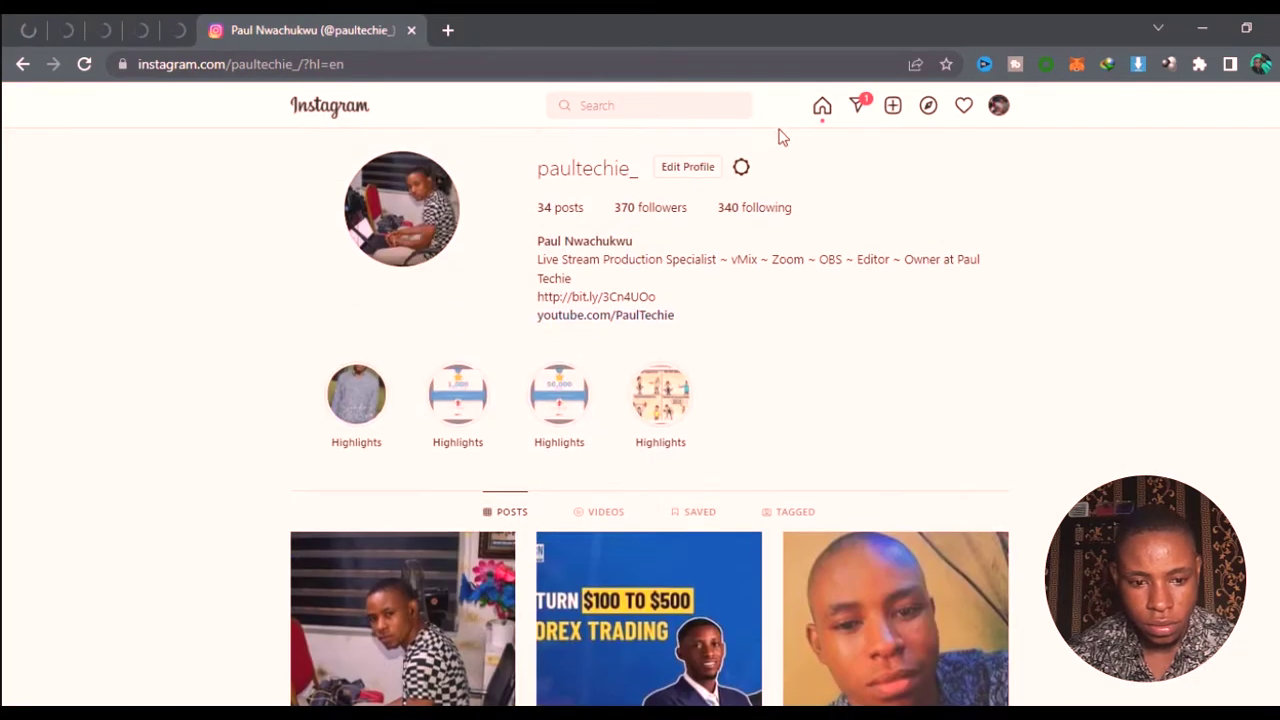
click(631, 110)
text(p)
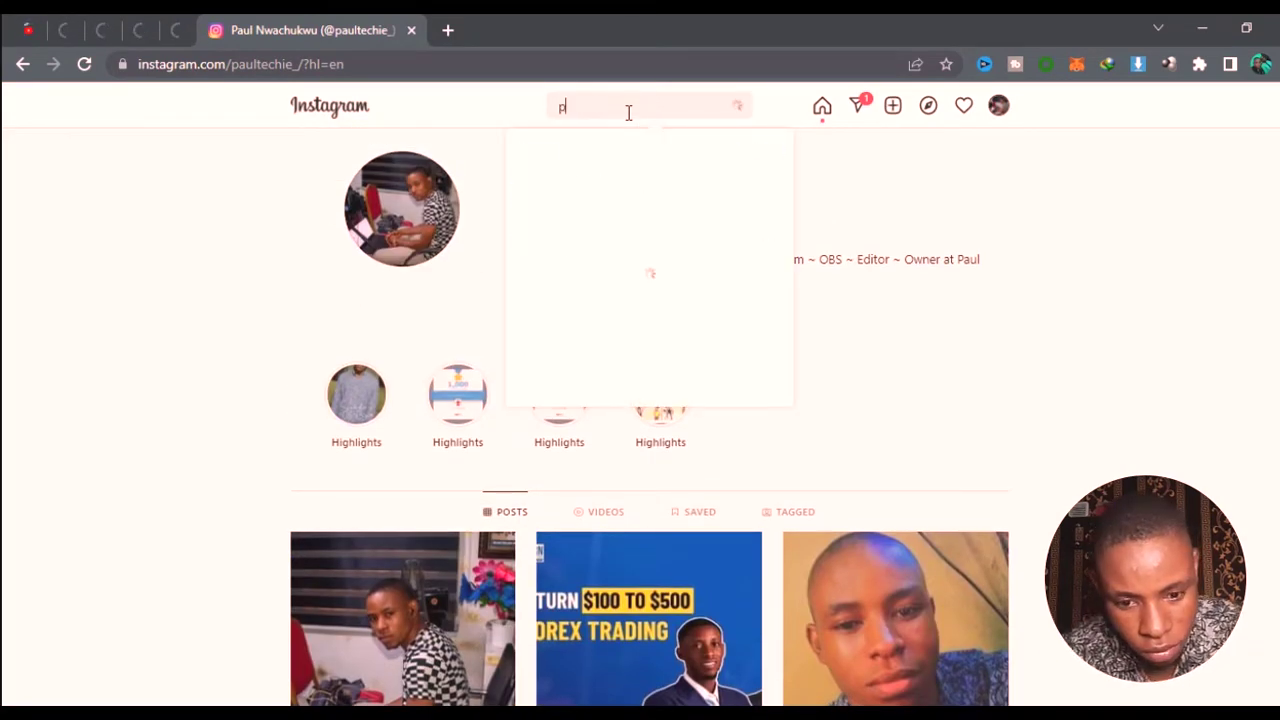
key(BackSpace)
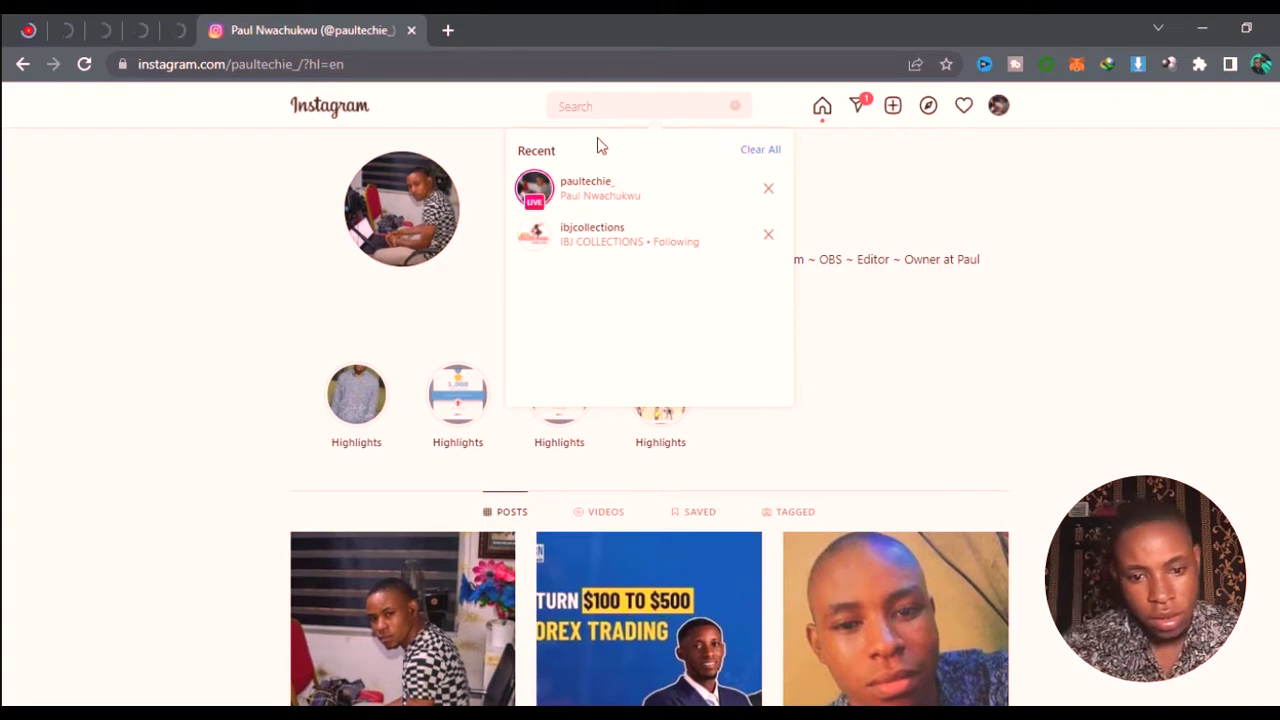
click(535, 203)
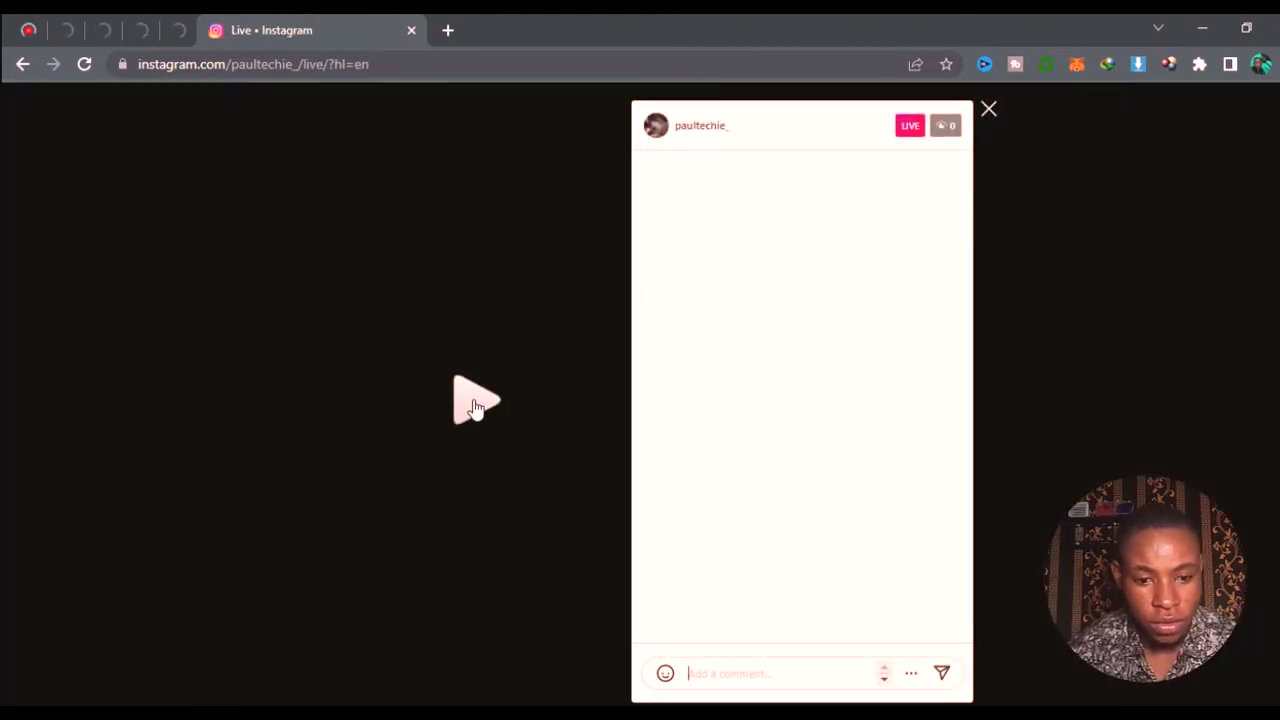
- Play the live video to confirm the vMix feed, then return to the profile's recent searches
click(475, 403)
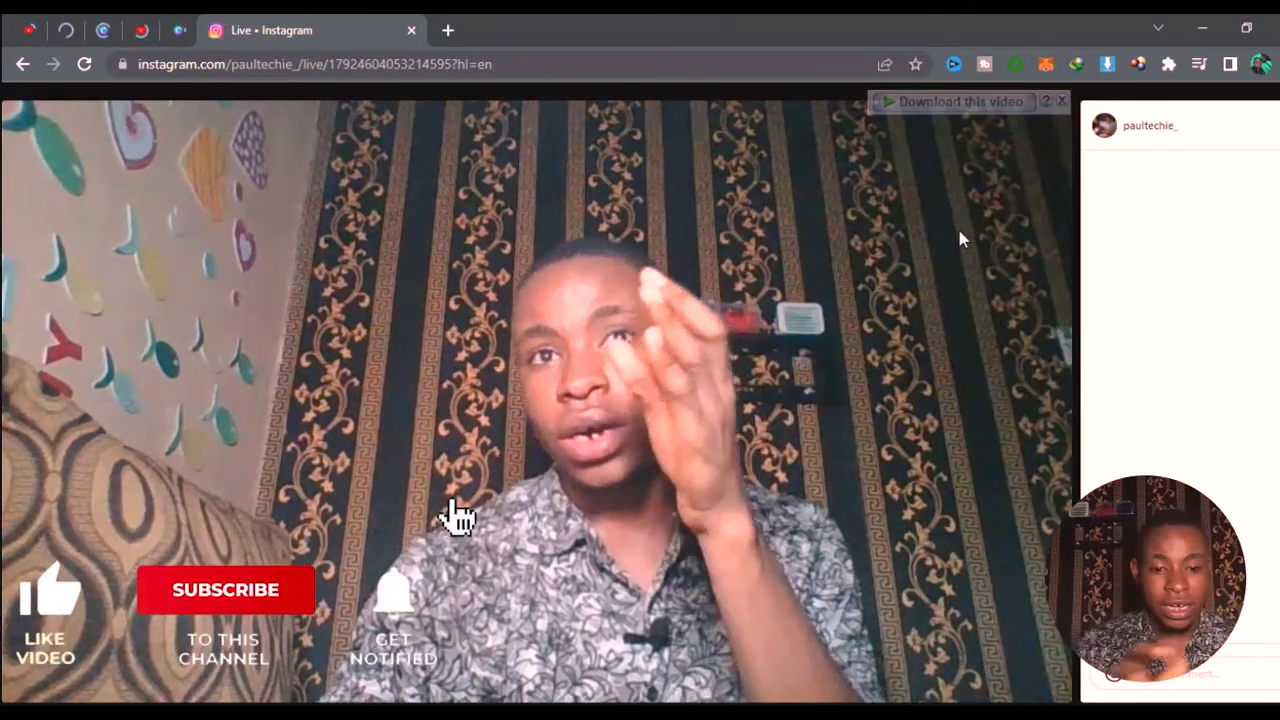
click(22, 63)
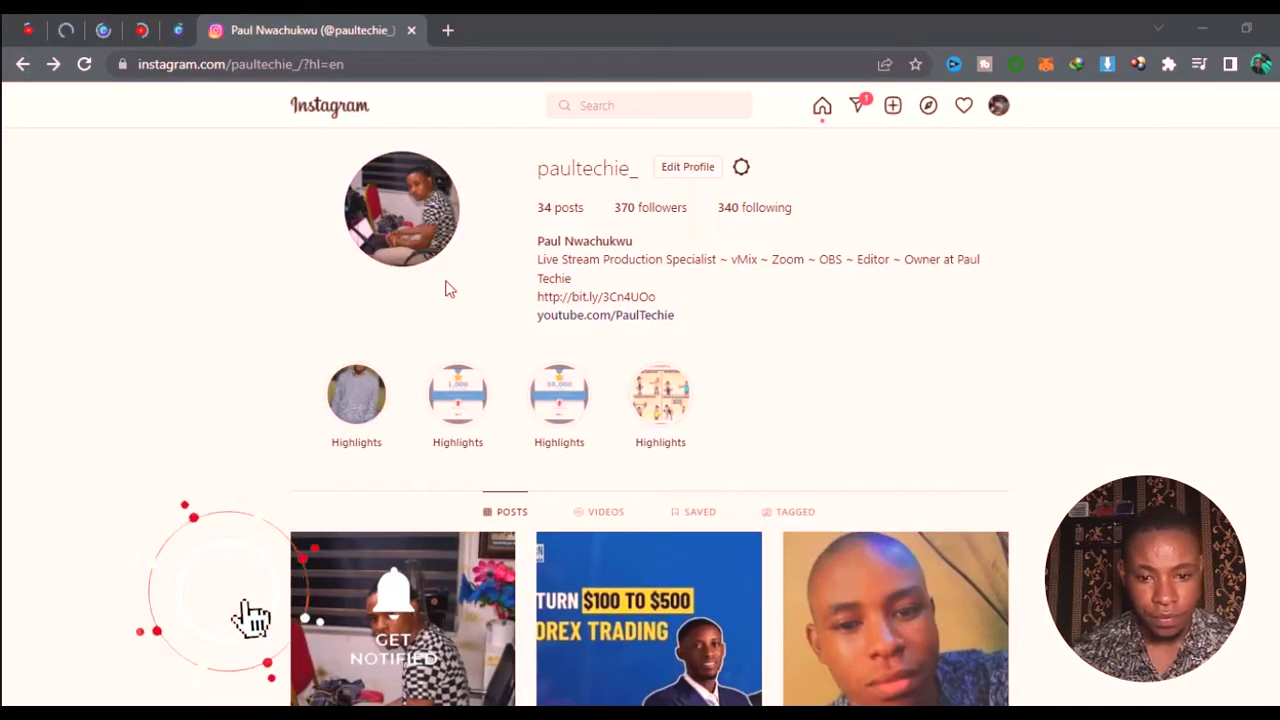
click(597, 108)
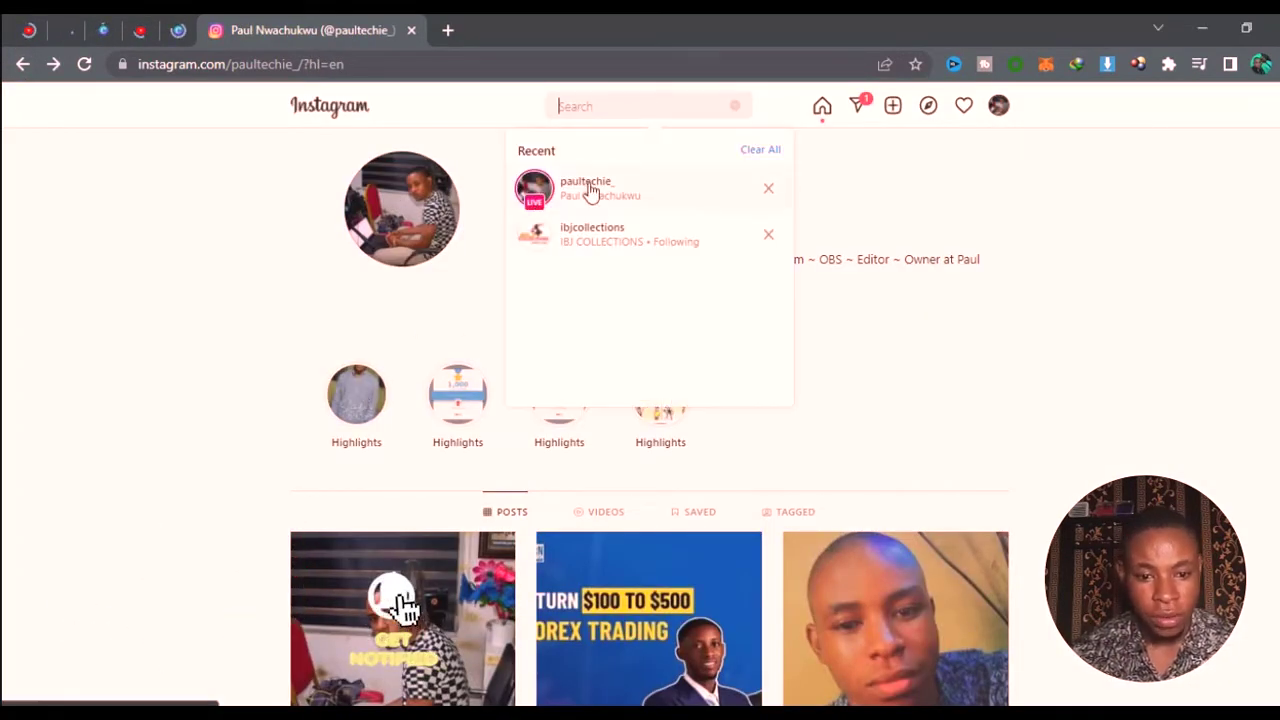